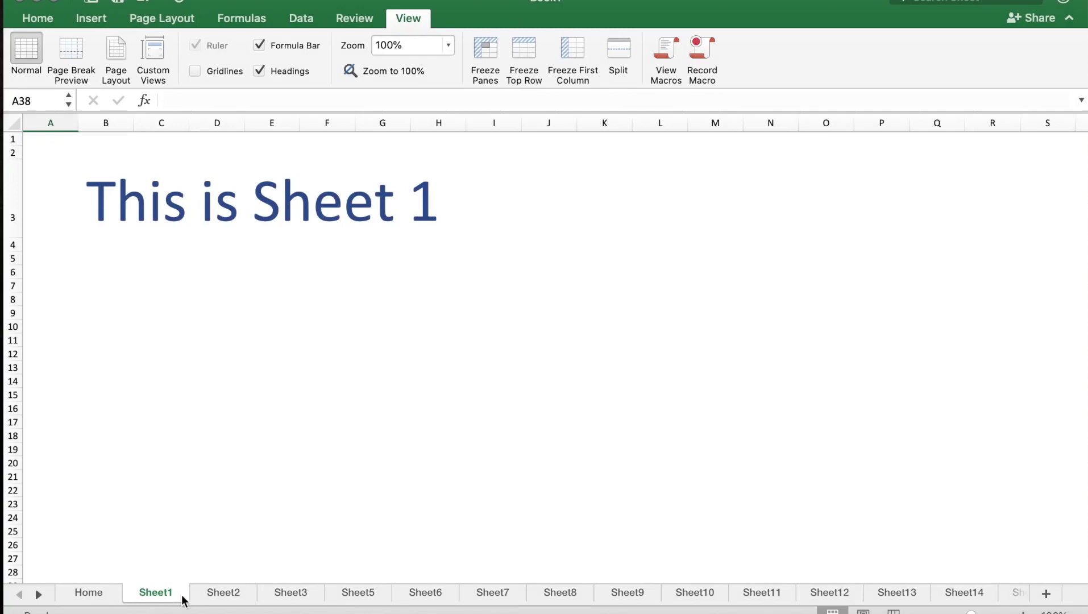
Review the contents of Sheet2 and Sheet3, then scroll the sheet tab list
{"action": "left_click", "coordinate": [222, 600]}
{"action": "left_click", "coordinate": [287, 592]}
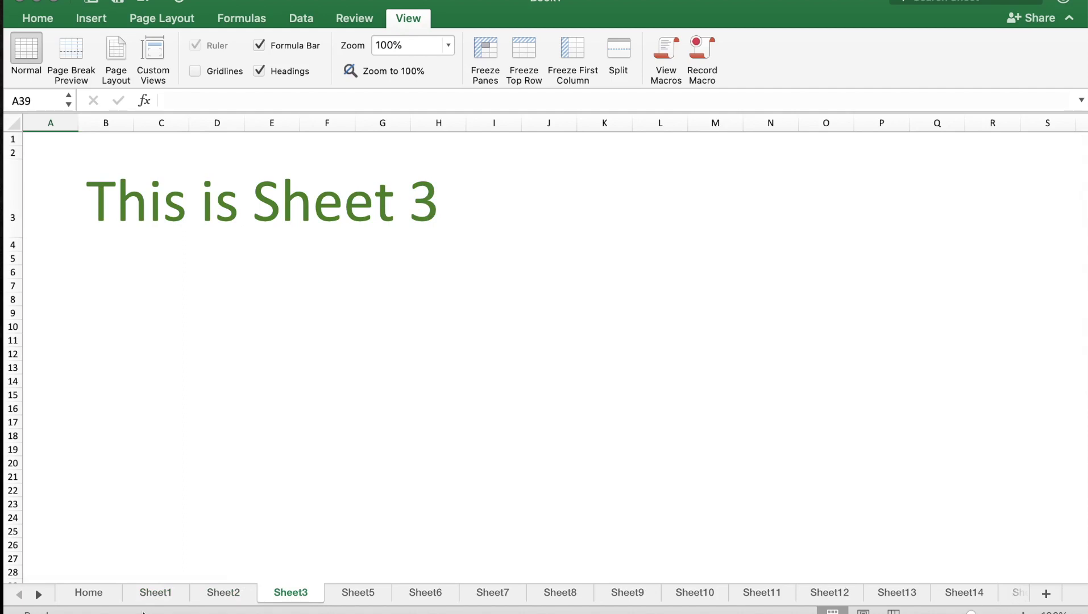
{"action": "left_click", "coordinate": [38, 594]}
{"action": "left_click", "coordinate": [38, 594]}
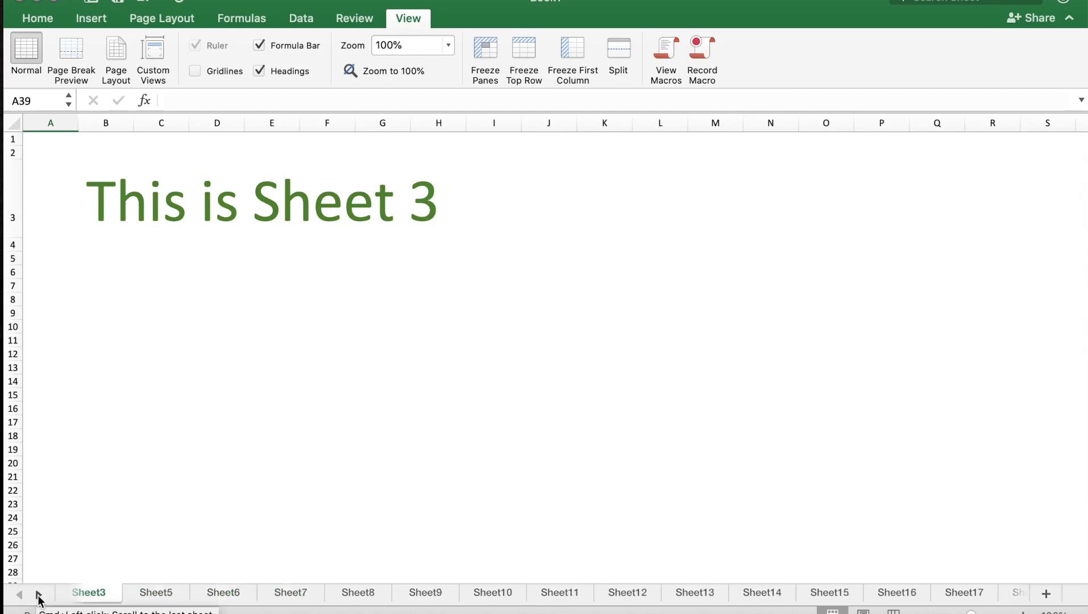
{"action": "left_click", "coordinate": [39, 594]}
{"action": "left_click", "coordinate": [38, 594]}
{"action": "left_click", "coordinate": [38, 594]}
{"action": "left_click", "coordinate": [38, 594]}
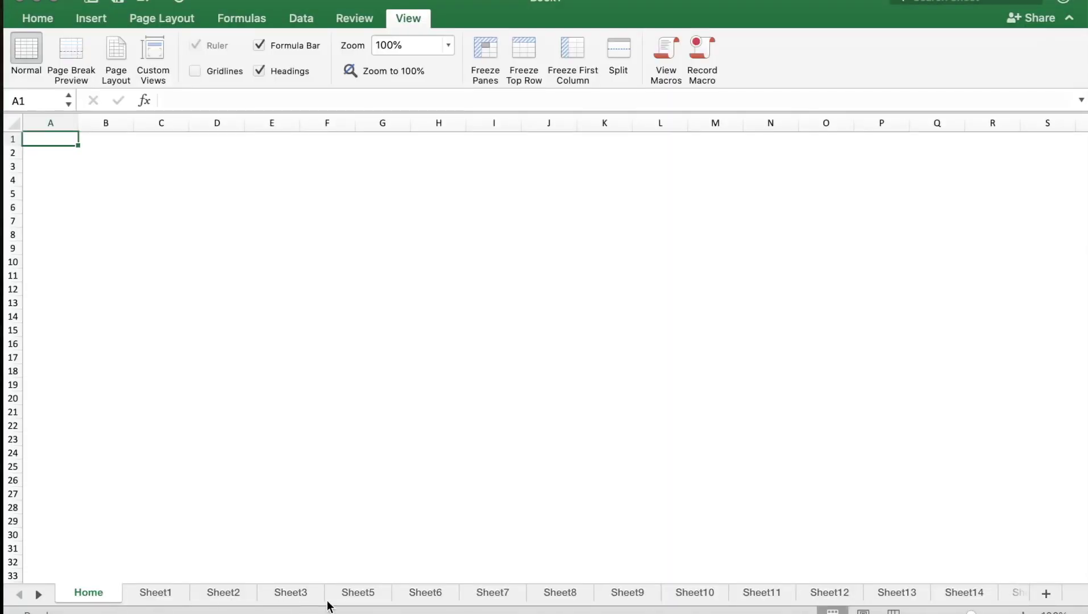
{"action": "left_click", "coordinate": [83, 595]}
{"action": "left_click", "coordinate": [143, 594]}
{"action": "left_click", "coordinate": [219, 594]}
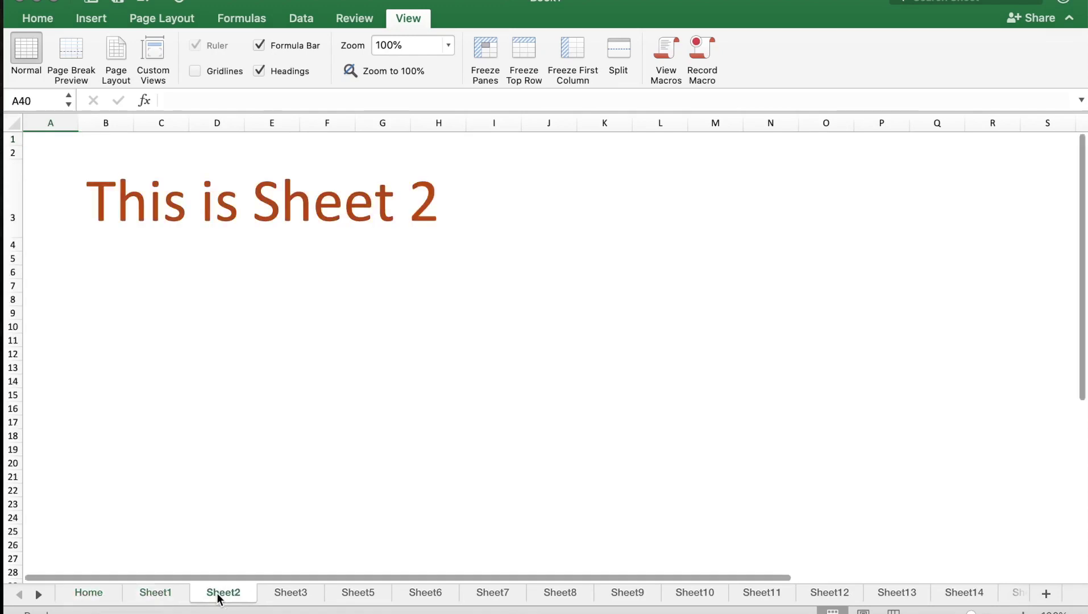
{"action": "left_click", "coordinate": [296, 597]}
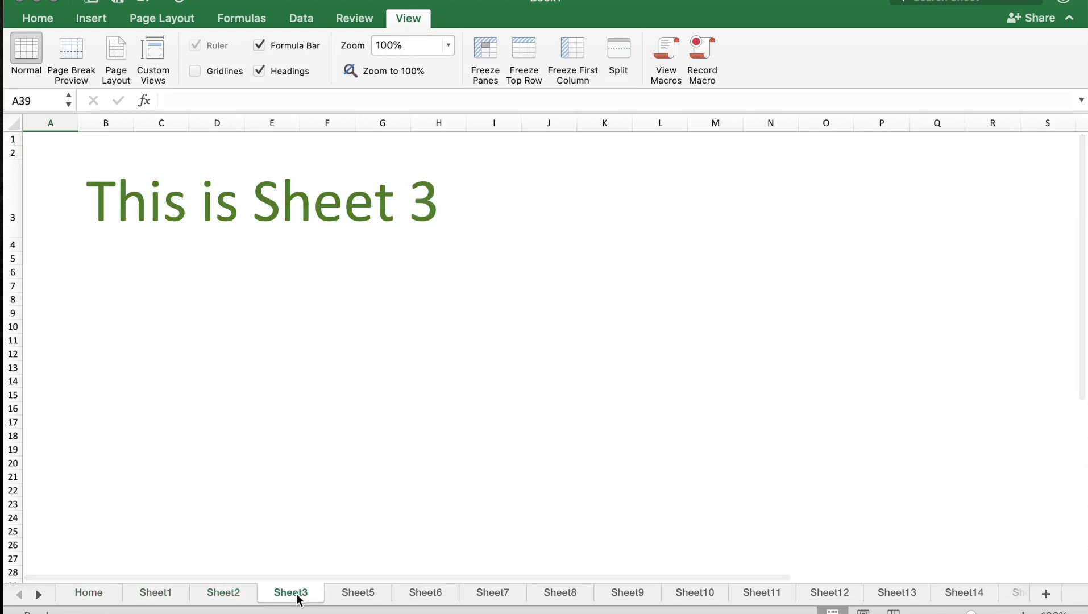
{"action": "left_click", "coordinate": [101, 598]}
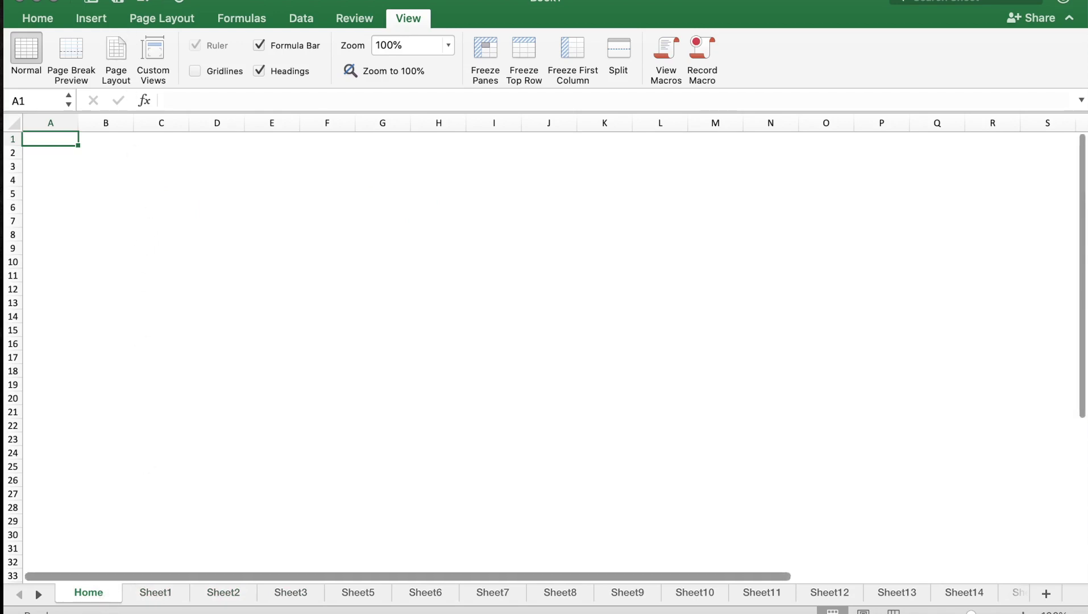
{"action": "left_click", "coordinate": [97, 19]}
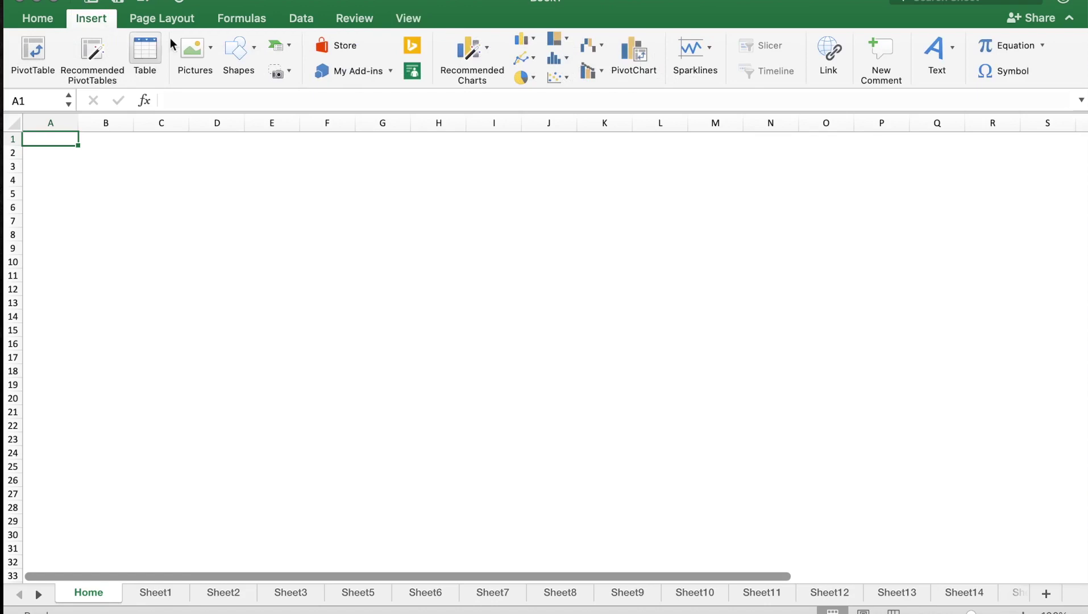
Draw a rectangle near the top-left of the Home sheet and label it 'Sheet 1'
{"action": "left_click", "coordinate": [247, 51]}
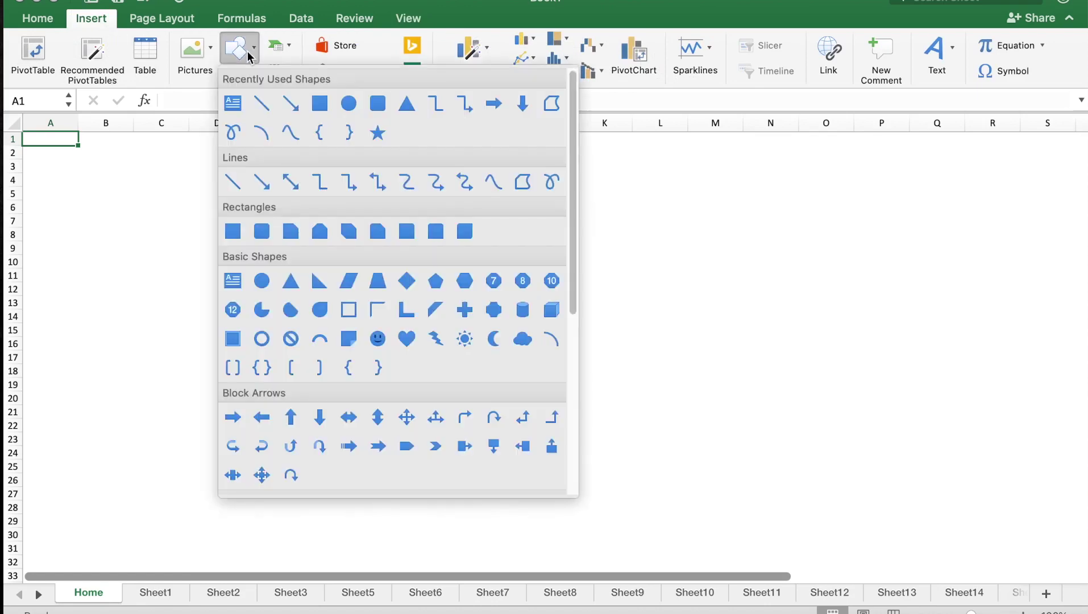
{"action": "left_click", "coordinate": [320, 103]}
{"action": "left_click_drag", "start_coordinate": [89, 186], "coordinate": [255, 249]}
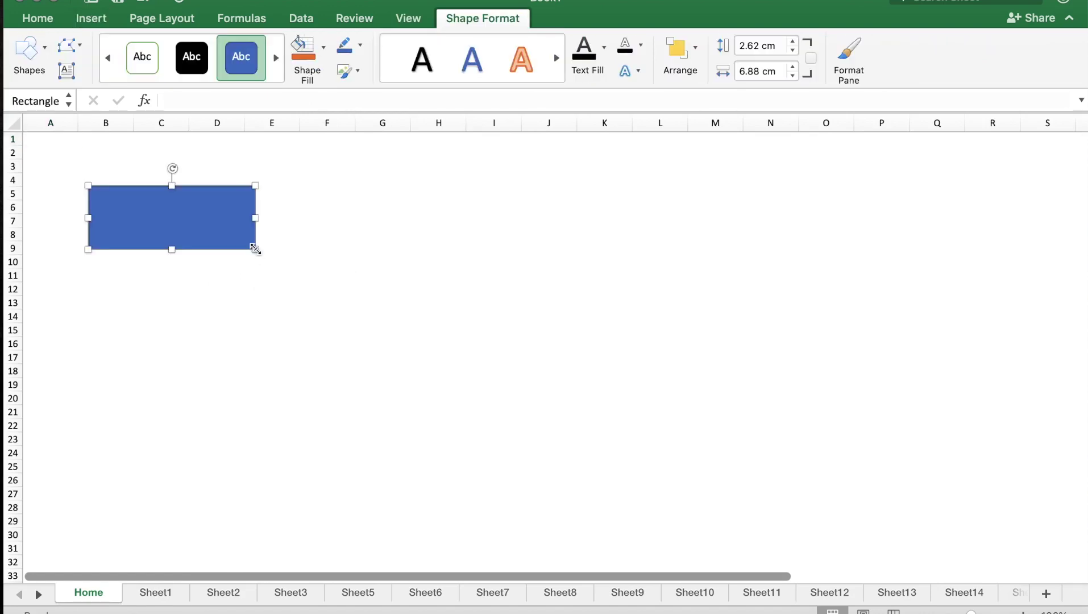
{"action": "type", "text": "Sheet 1"}
Centre the label horizontally and vertically in the rectangle and enlarge its font to 36 pt
{"action": "left_click", "coordinate": [199, 186]}
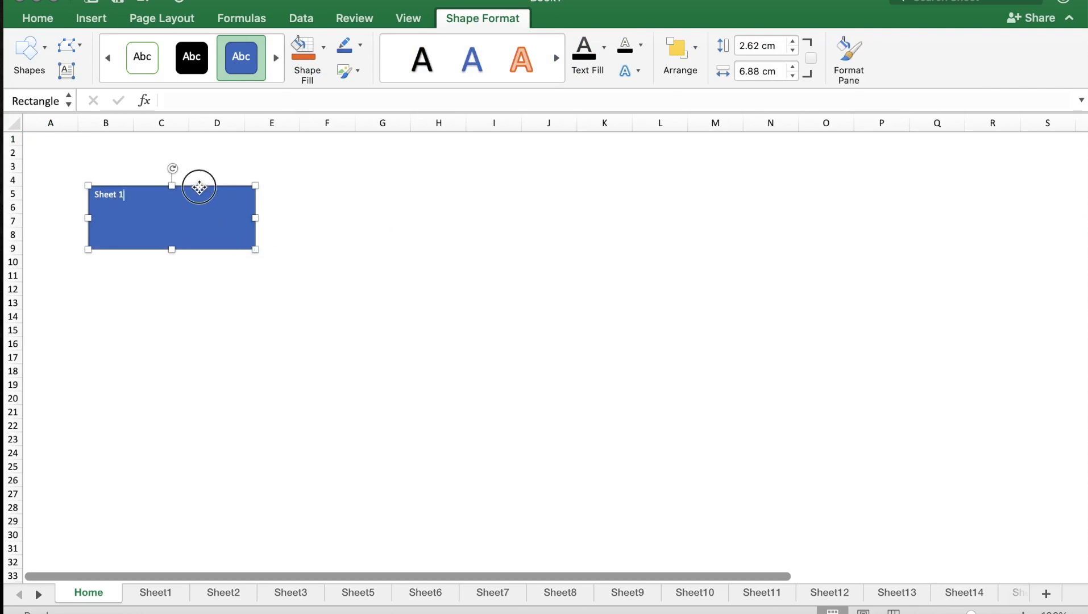
{"action": "left_click", "coordinate": [37, 18]}
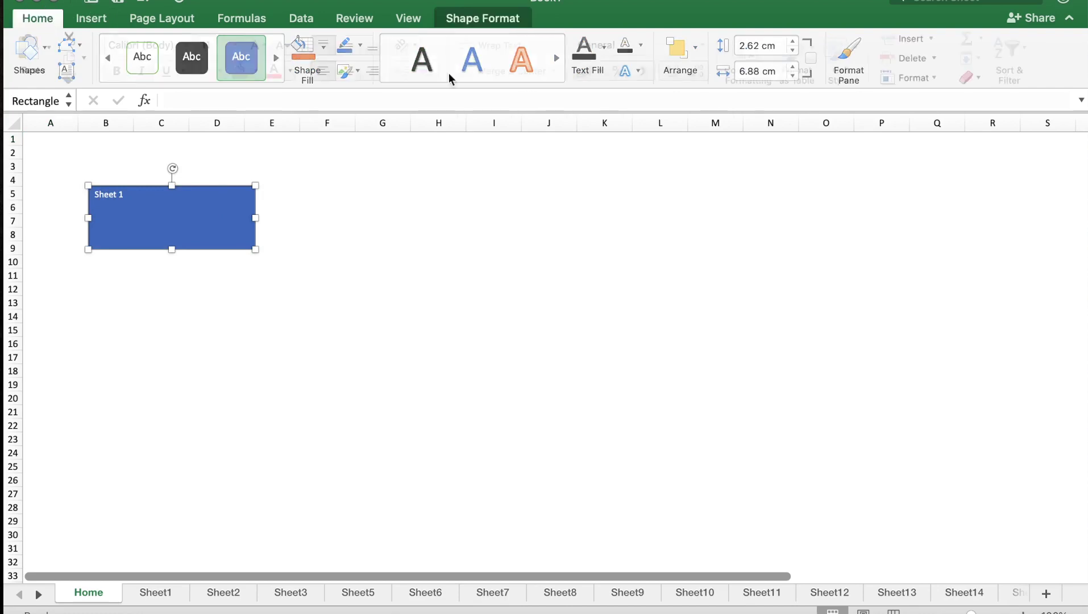
{"action": "left_click", "coordinate": [346, 71]}
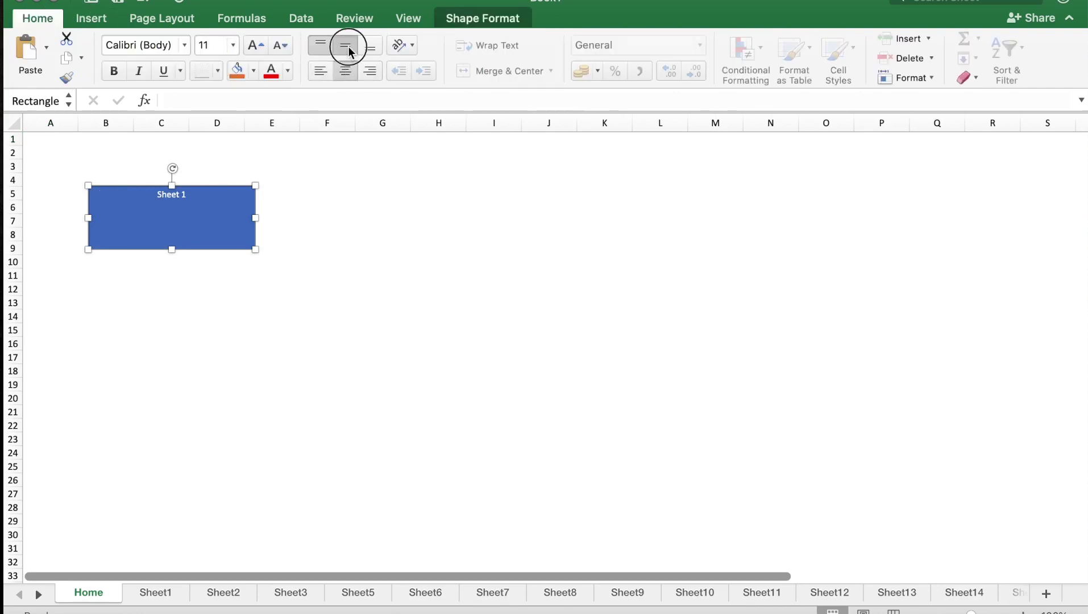
{"action": "left_click", "coordinate": [346, 46]}
{"action": "left_click", "coordinate": [257, 49]}
{"action": "left_click", "coordinate": [257, 49]}
{"action": "left_click", "coordinate": [257, 49]}
{"action": "left_click", "coordinate": [257, 49]}
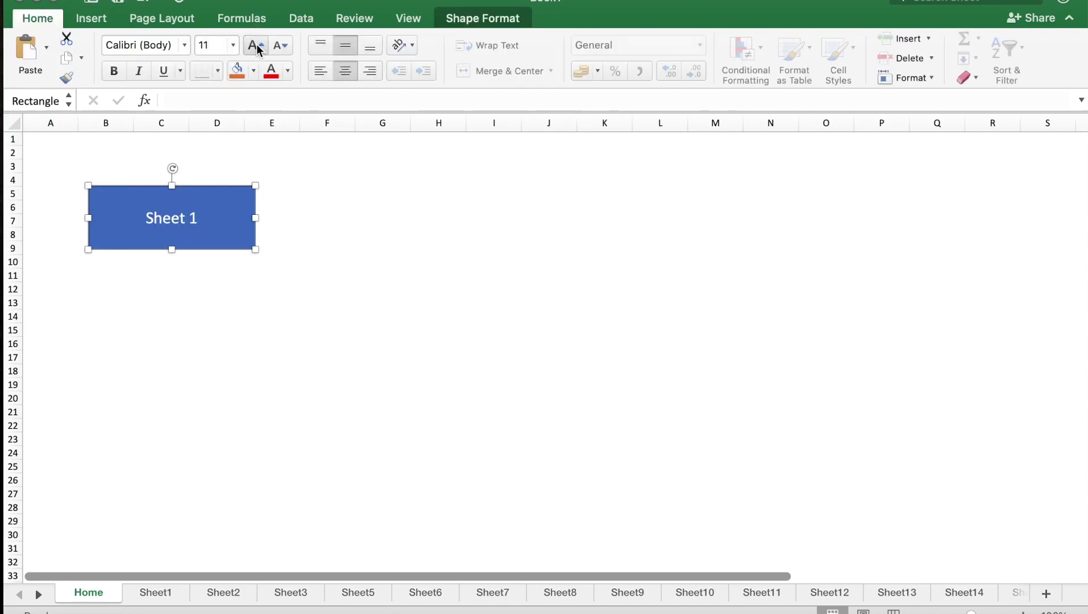
{"action": "left_click", "coordinate": [257, 49]}
{"action": "left_click", "coordinate": [257, 49]}
{"action": "left_click", "coordinate": [256, 49]}
{"action": "left_click", "coordinate": [257, 49]}
{"action": "left_click", "coordinate": [224, 277]}
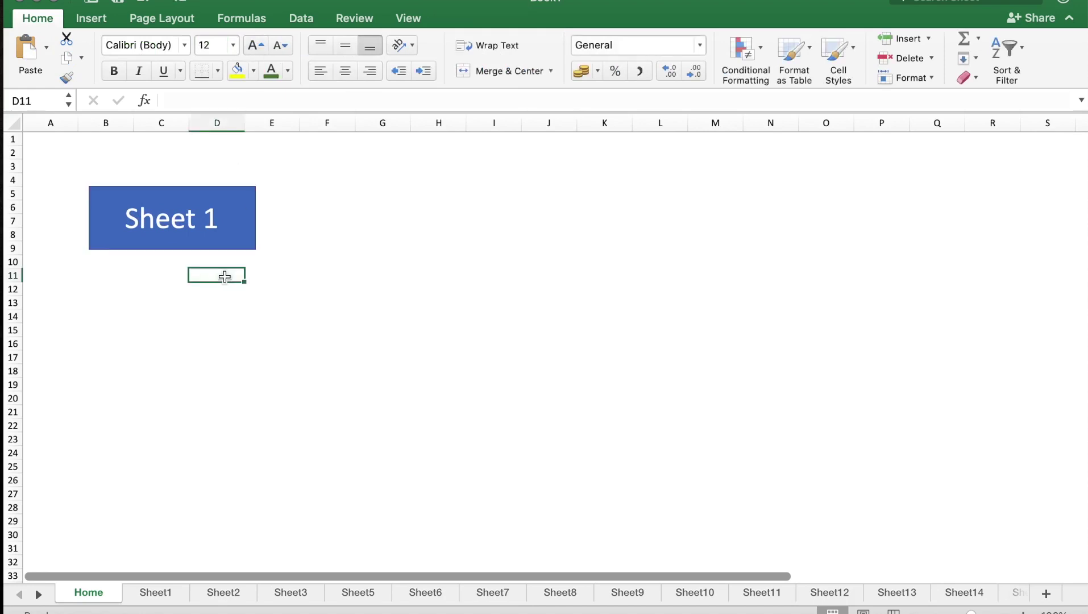
{"action": "left_click", "coordinate": [232, 223]}
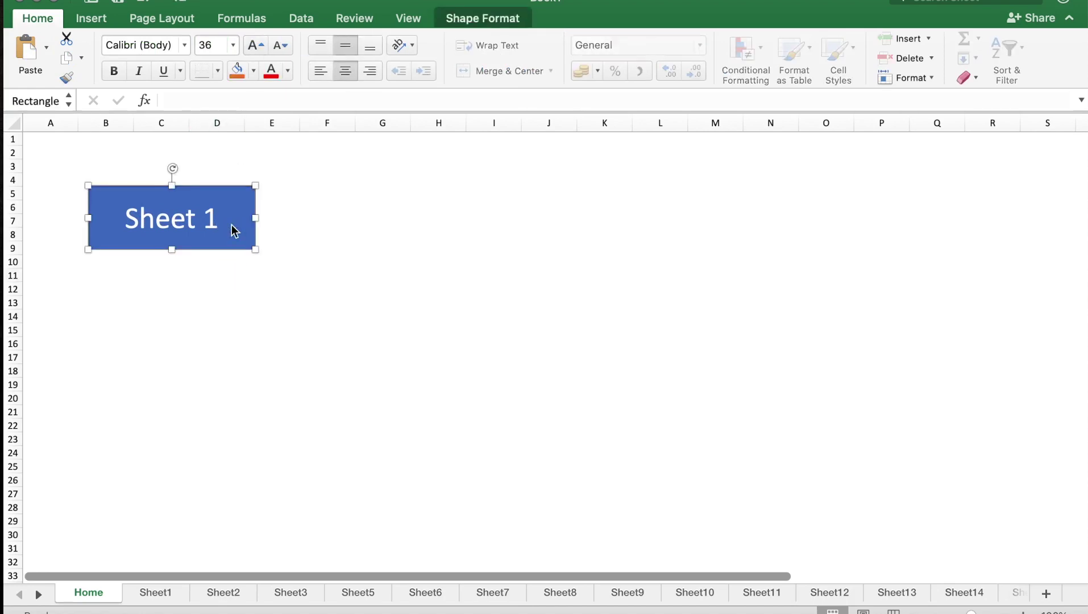
Duplicate the Sheet 1 rectangle and line up the copies beneath it
{"action": "key", "text": "super+d"}
{"action": "key", "text": "super+d"}
{"action": "left_click_drag", "start_coordinate": [244, 220], "coordinate": [219, 341]}
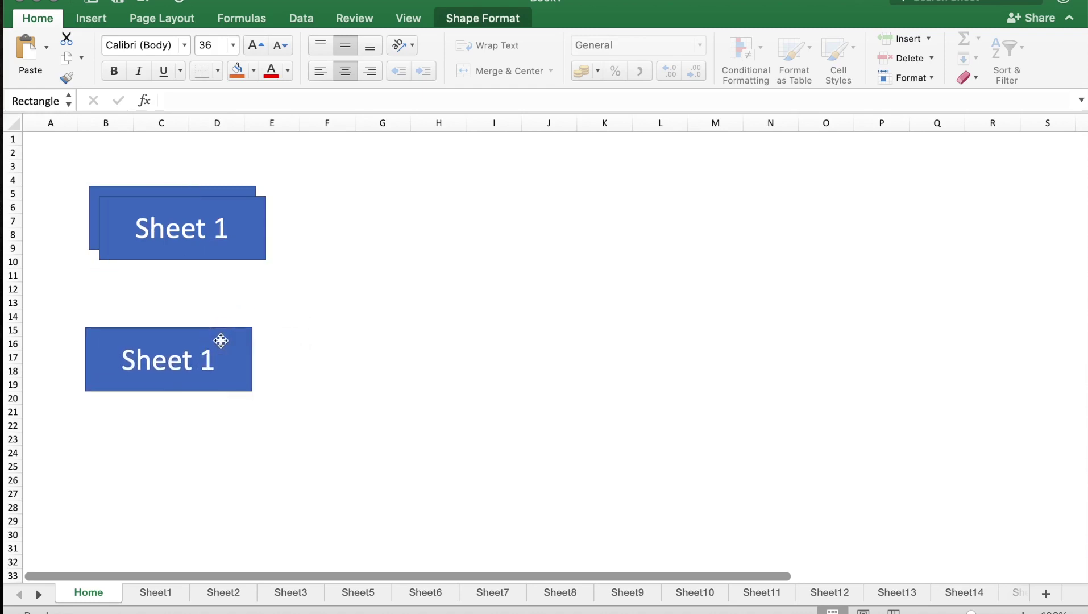
{"action": "left_click_drag", "start_coordinate": [257, 227], "coordinate": [247, 286]}
{"action": "left_click", "coordinate": [240, 339]}
{"action": "left_click_drag", "start_coordinate": [239, 338], "coordinate": [241, 340]}
Relabel the middle copy 'Sheet 2' and the bottom copy 'Sheet 3'
{"action": "left_click", "coordinate": [214, 293]}
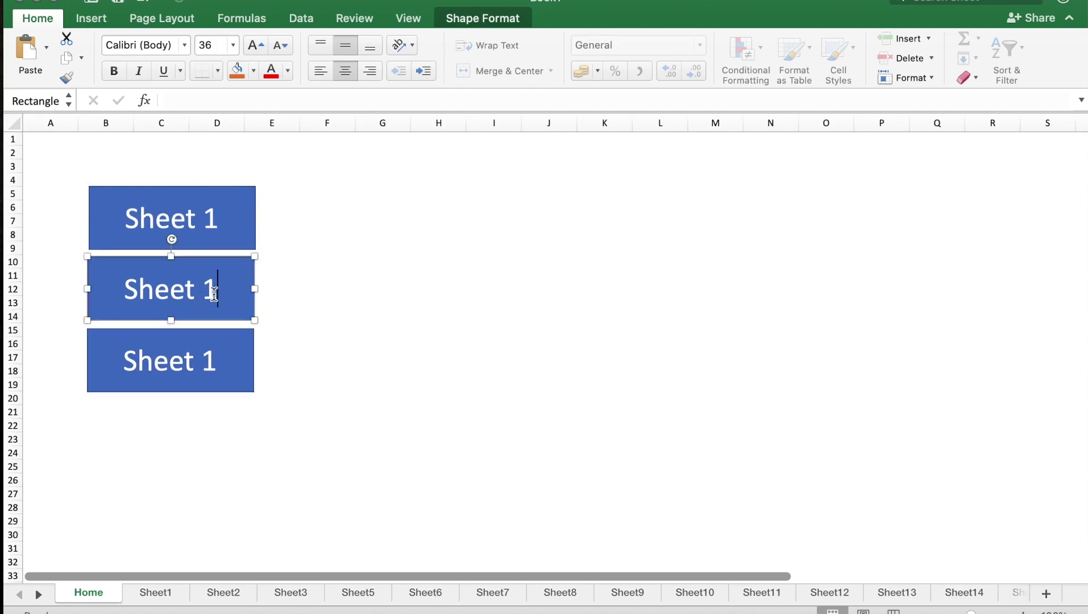
{"action": "key", "text": "BackSpace"}
{"action": "type", "text": "2"}
{"action": "left_click", "coordinate": [213, 362]}
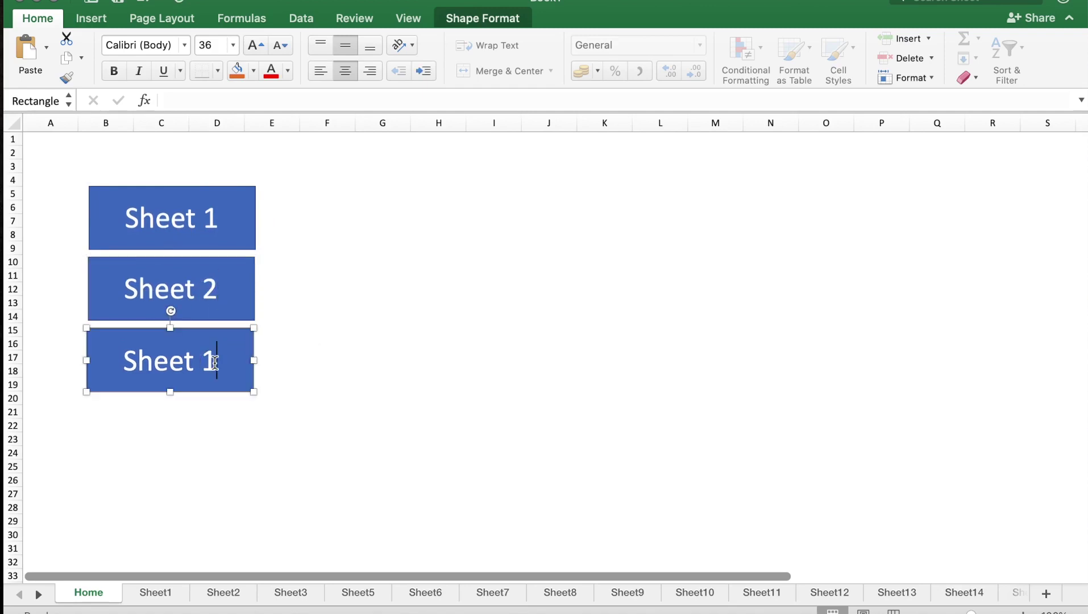
{"action": "key", "text": "BackSpace"}
{"action": "type", "text": "3"}
{"action": "left_click", "coordinate": [301, 389]}
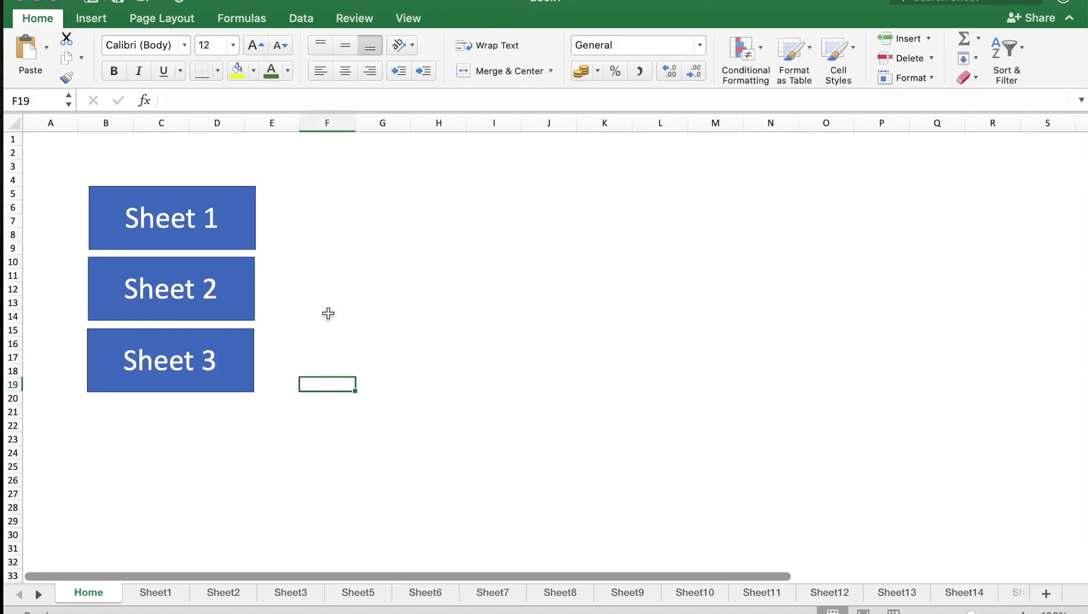
{"action": "right_click", "coordinate": [232, 239]}
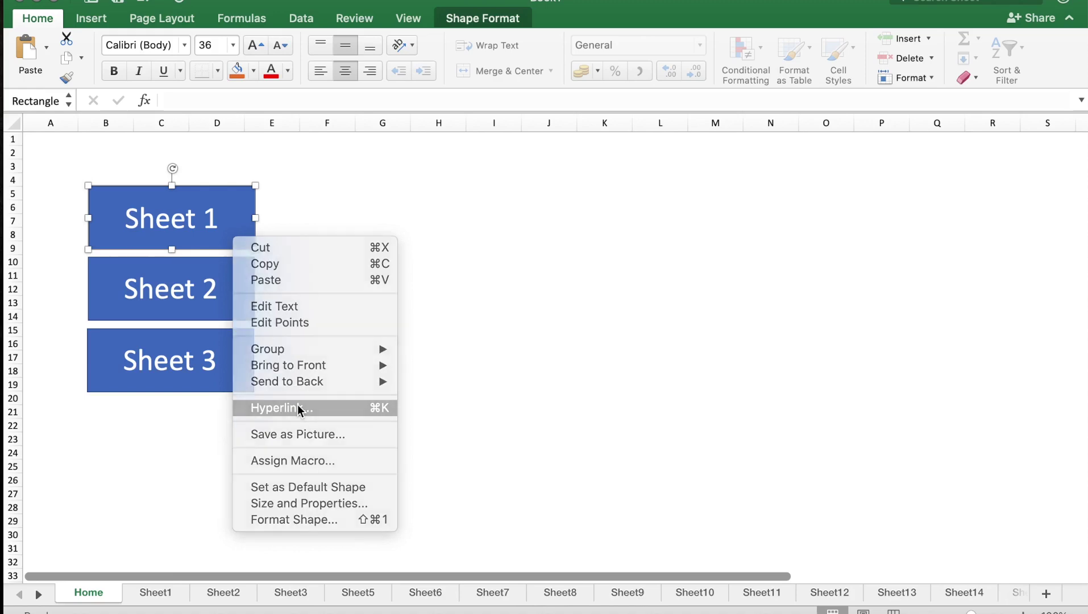
Hyperlink the 'Sheet 1' rectangle to cell A1 of Sheet1 in this document
{"action": "left_click", "coordinate": [298, 407]}
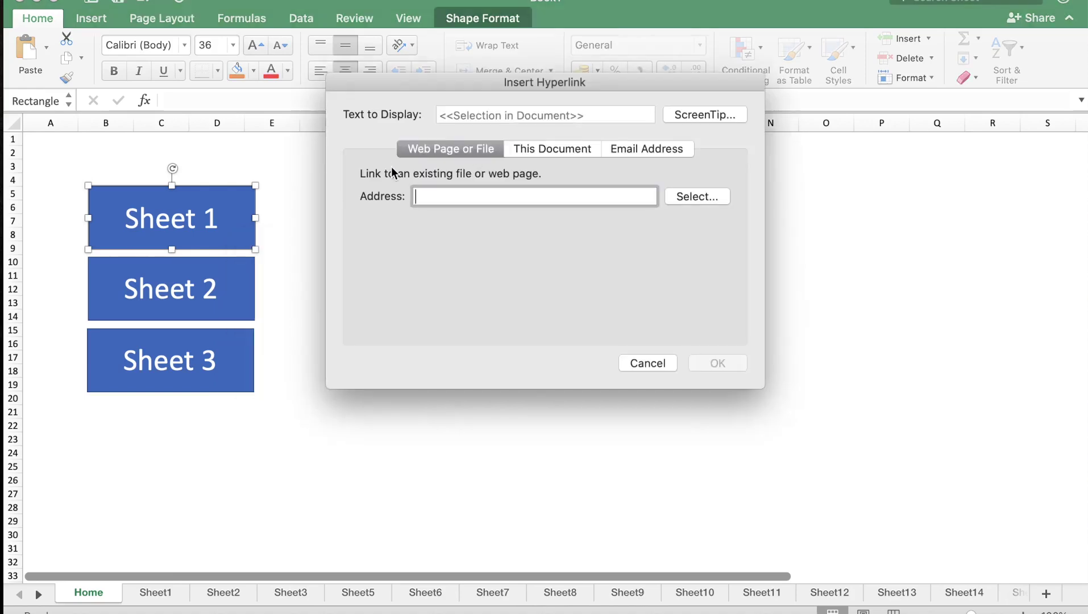
{"action": "left_click", "coordinate": [548, 148]}
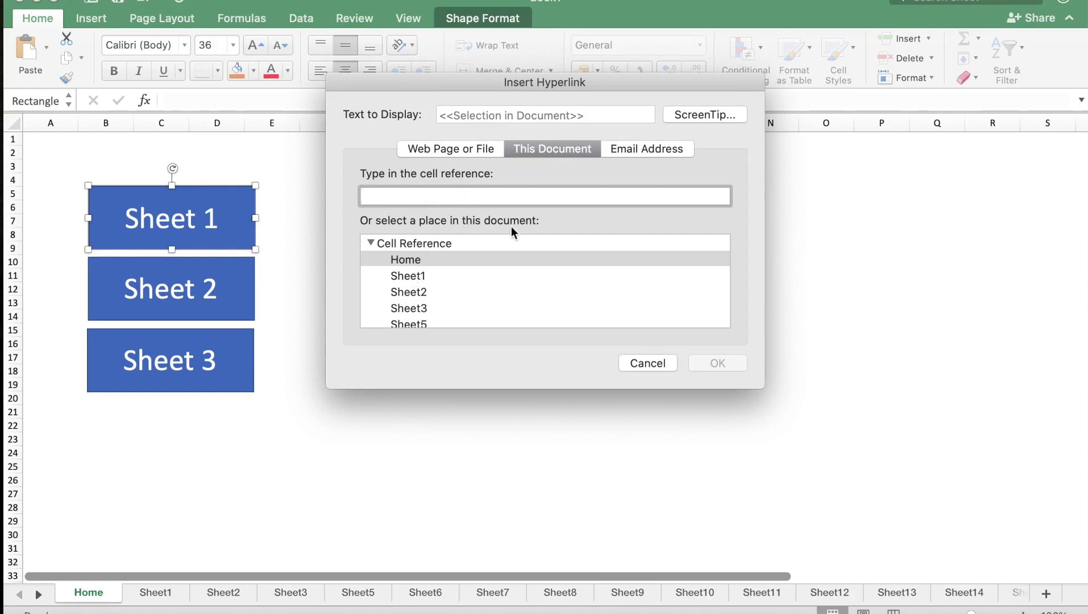
{"action": "left_click", "coordinate": [413, 276]}
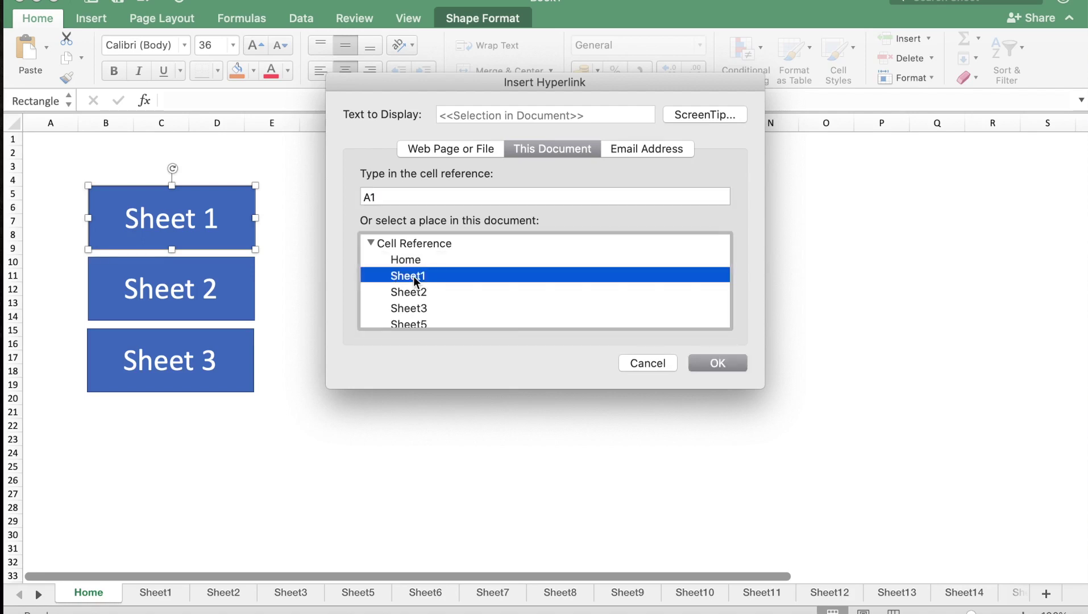
{"action": "left_click", "coordinate": [717, 364]}
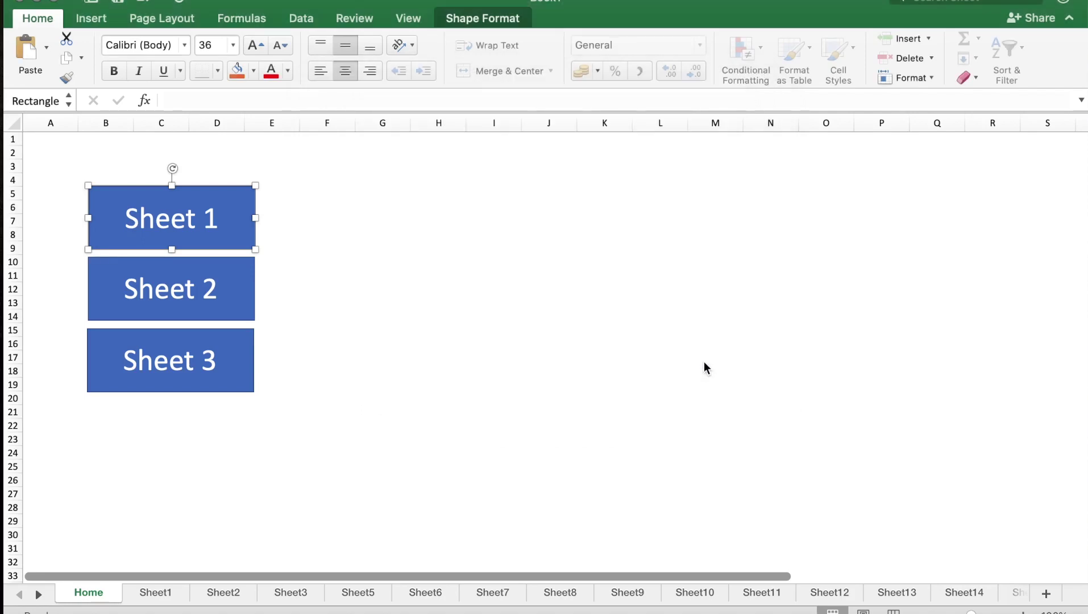
{"action": "right_click", "coordinate": [236, 310]}
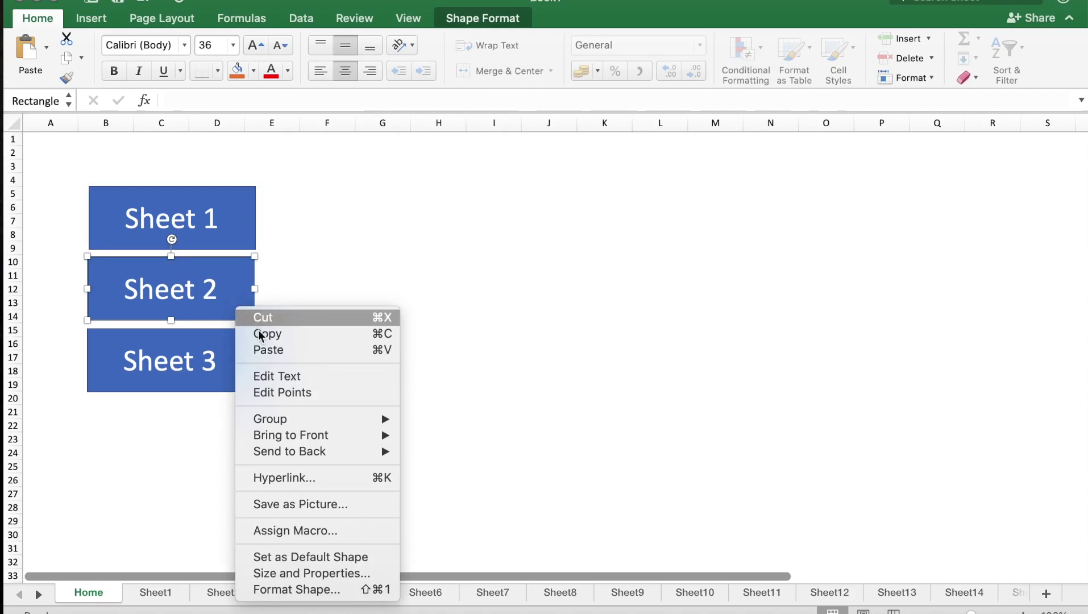
Hyperlink the 'Sheet 2' and 'Sheet 3' rectangles to cell A1 of Sheet2 and Sheet3
{"action": "left_click", "coordinate": [313, 479]}
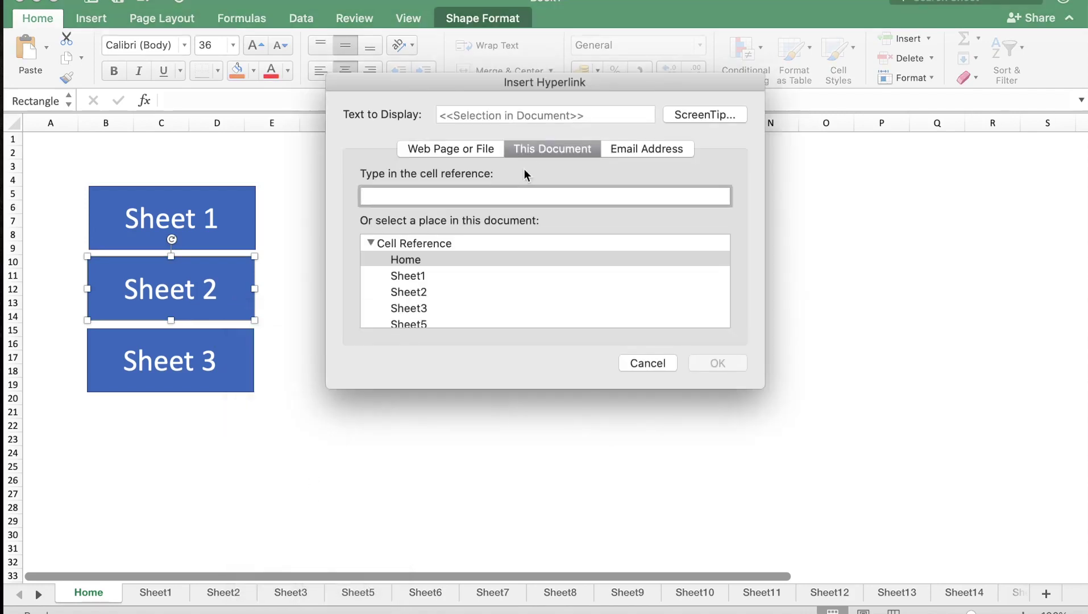
{"action": "left_click", "coordinate": [415, 292]}
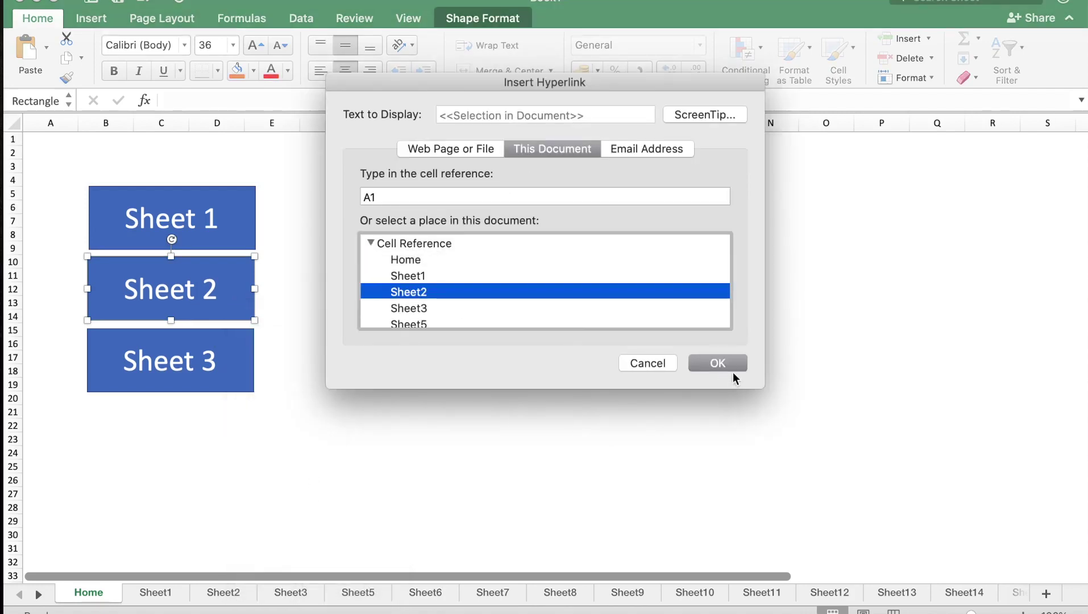
{"action": "left_click", "coordinate": [732, 369]}
{"action": "left_click", "coordinate": [239, 374]}
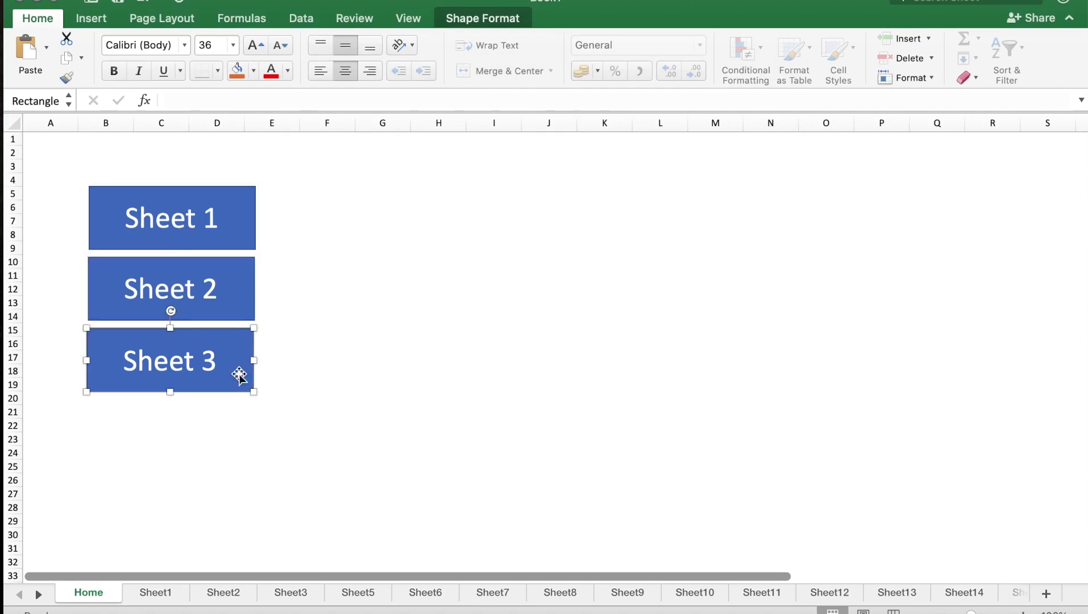
{"action": "right_click", "coordinate": [239, 376]}
{"action": "left_click", "coordinate": [360, 517]}
{"action": "left_click", "coordinate": [412, 307]}
{"action": "left_click", "coordinate": [713, 361]}
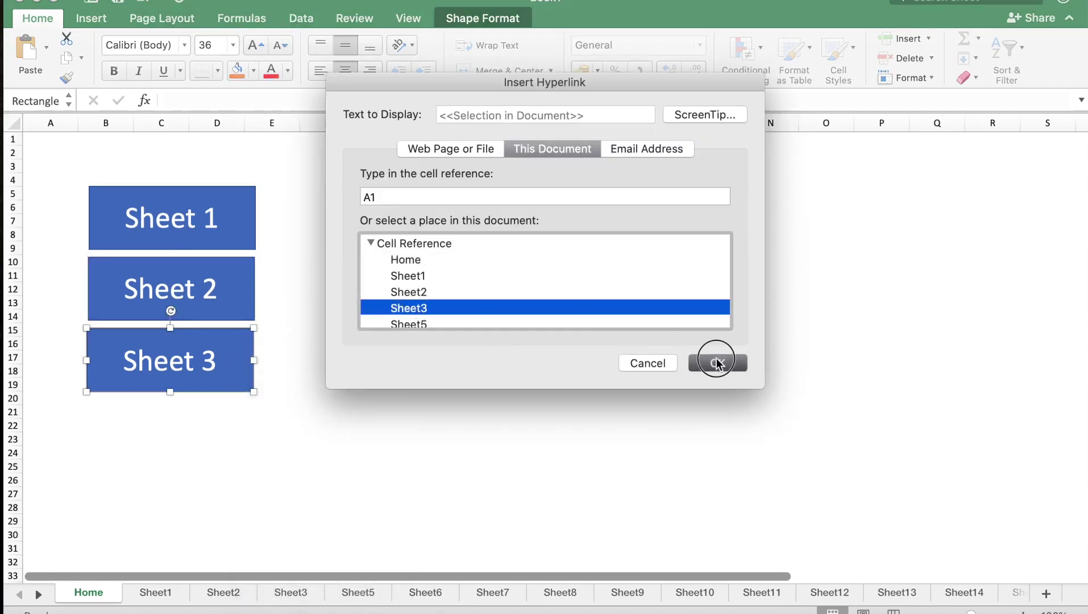
{"action": "left_click", "coordinate": [340, 448]}
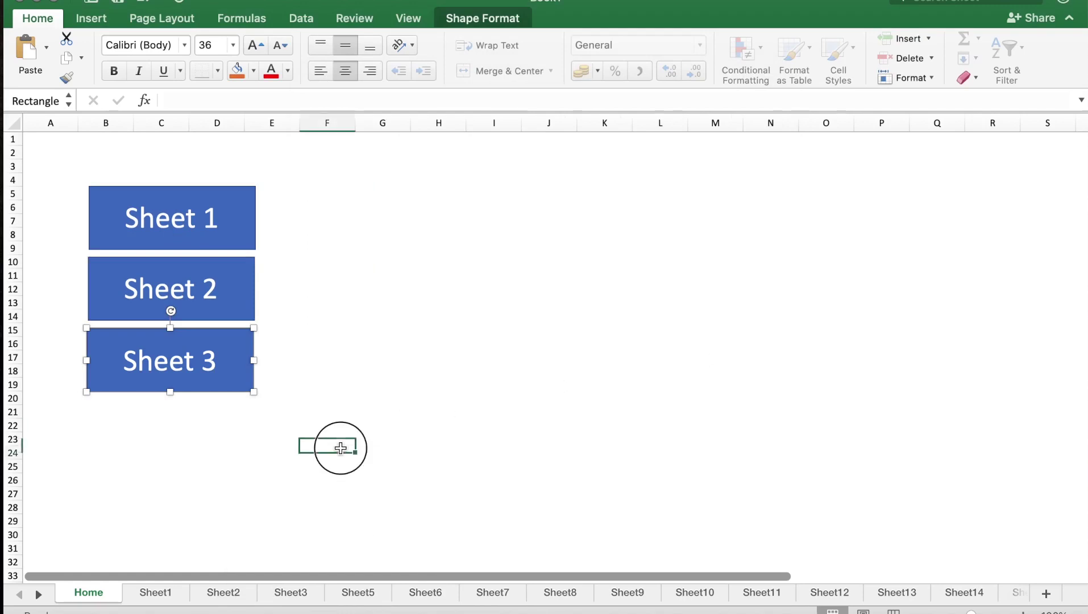
Test that the Sheet 1 button jumps to Sheet1, then return Home and copy the button
{"action": "left_click", "coordinate": [225, 227]}
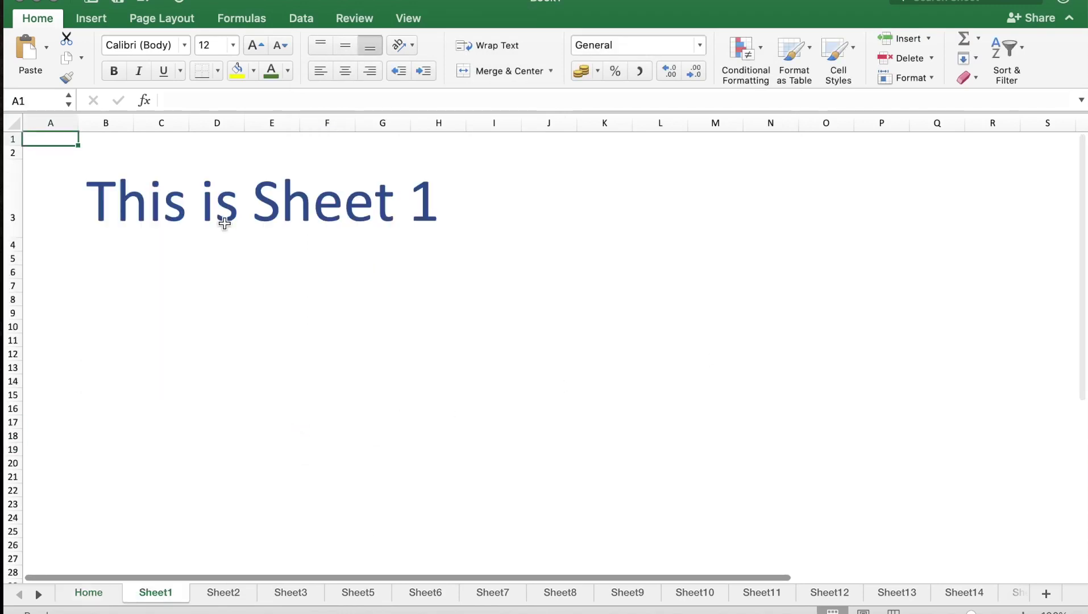
{"action": "left_click", "coordinate": [92, 593]}
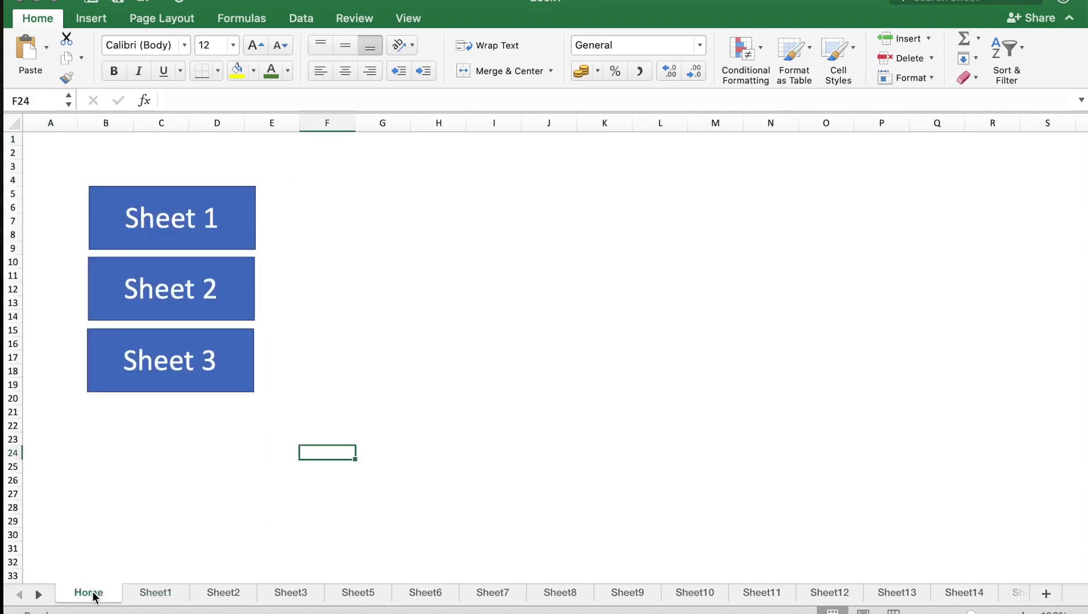
{"action": "left_click", "coordinate": [233, 219]}
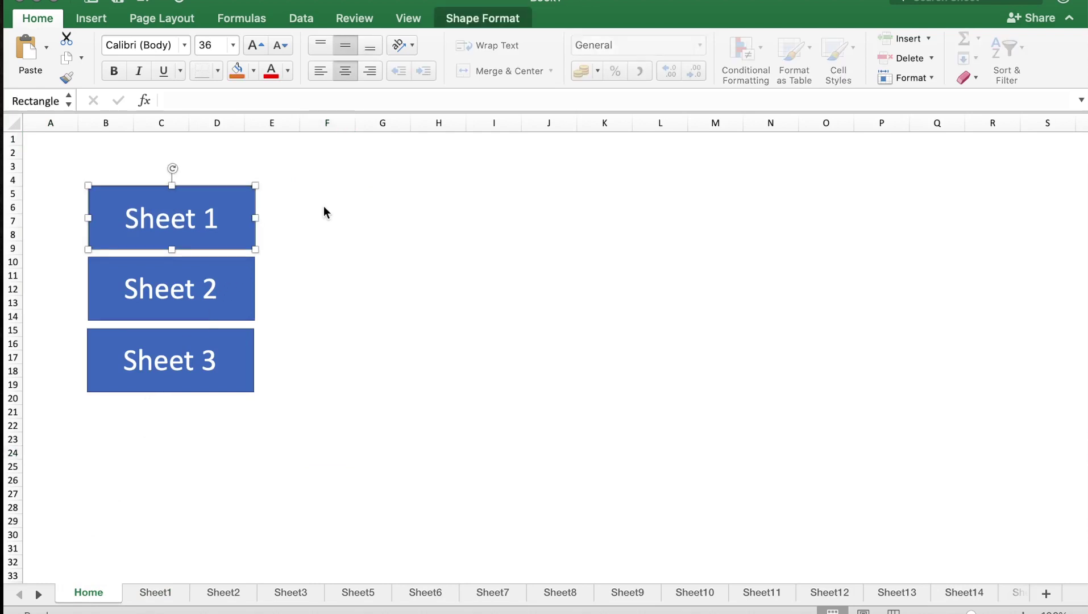
{"action": "right_click", "coordinate": [229, 219]}
{"action": "left_click", "coordinate": [267, 245]}
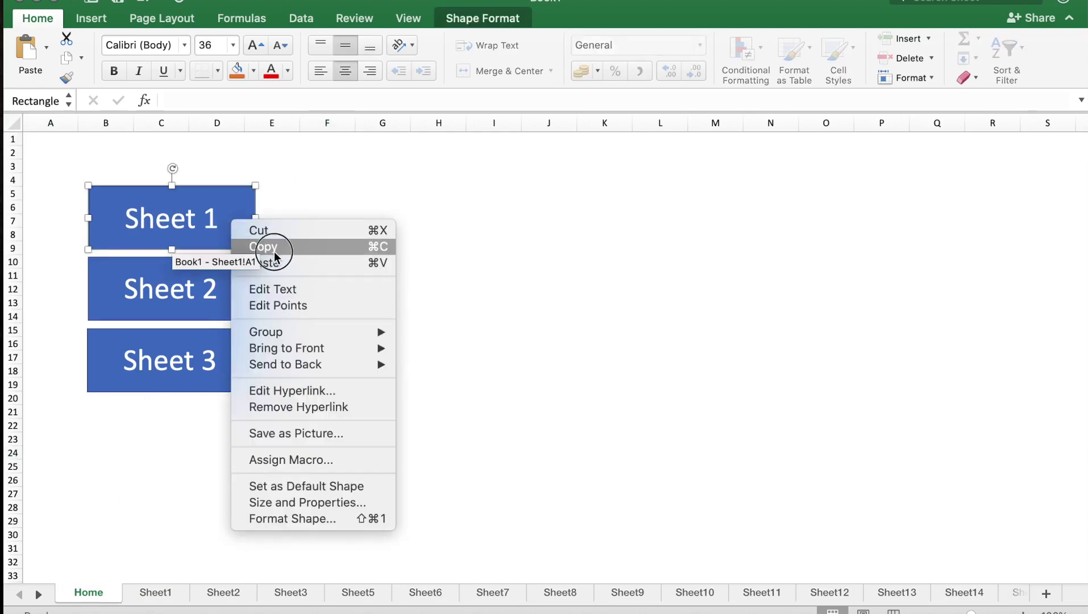
Paste the button onto Sheet1, move it over columns J–M beside the title, and relabel it 'Home'
{"action": "left_click", "coordinate": [171, 596]}
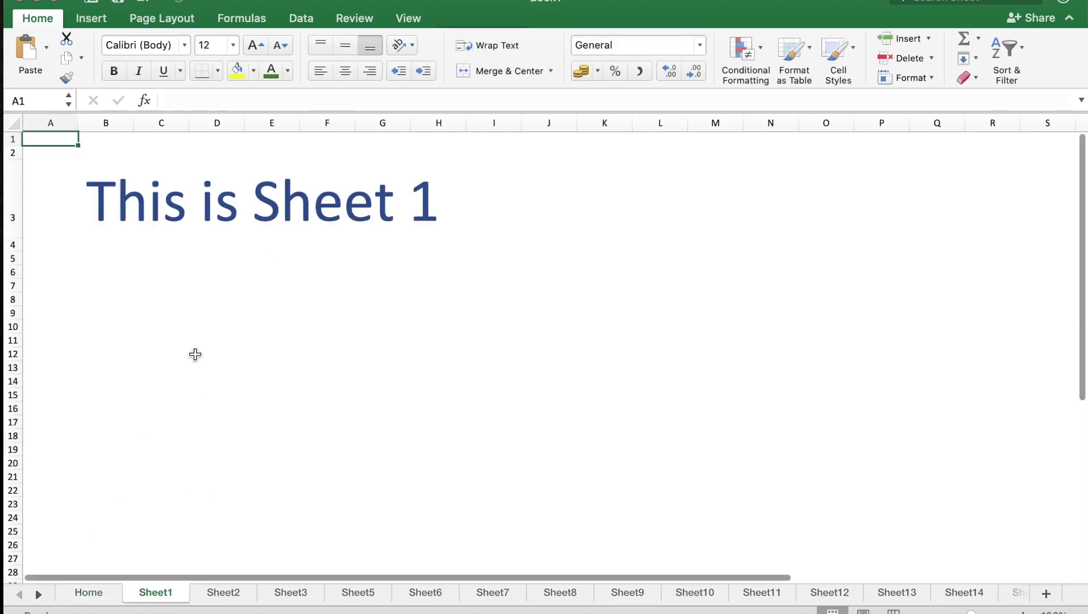
{"action": "key", "text": "super+v"}
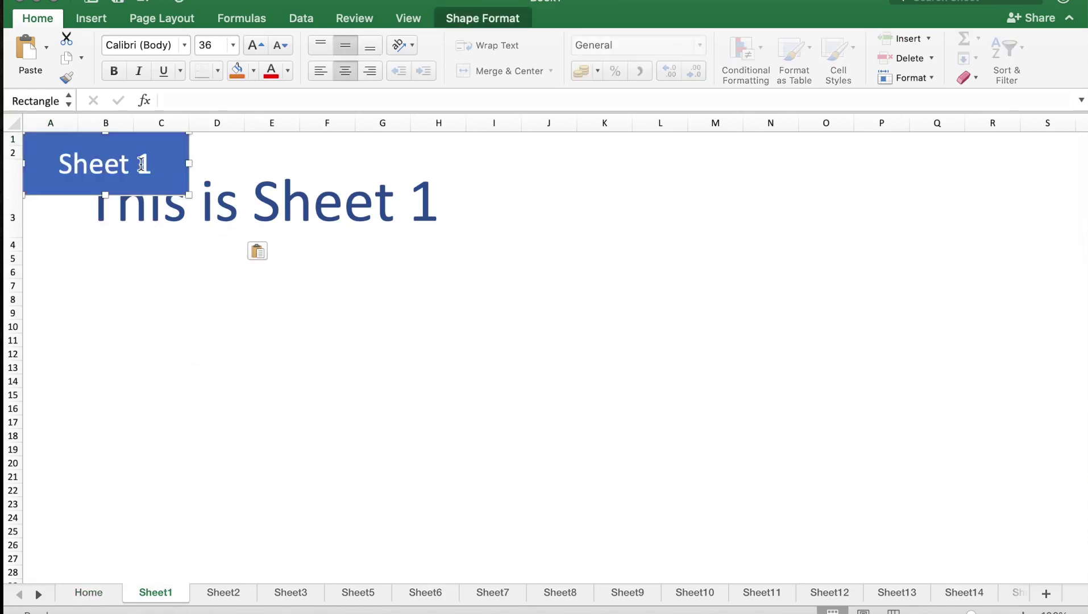
{"action": "left_click", "coordinate": [166, 165]}
{"action": "double_click", "coordinate": [164, 170]}
{"action": "left_click_drag", "start_coordinate": [154, 196], "coordinate": [584, 177]}
{"action": "type", "text": "Home"}
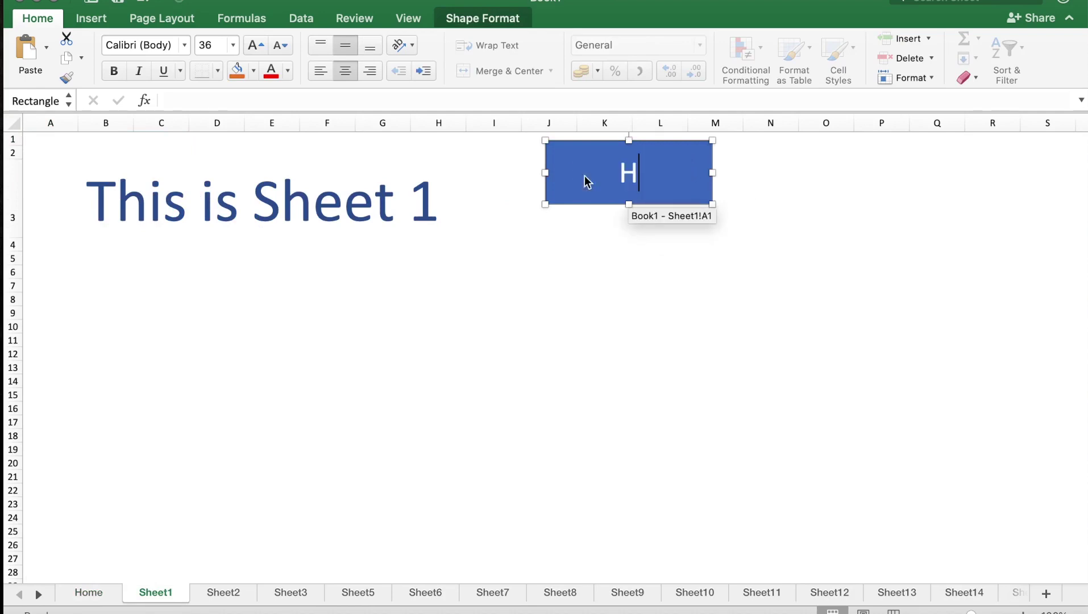
{"action": "left_click", "coordinate": [757, 225]}
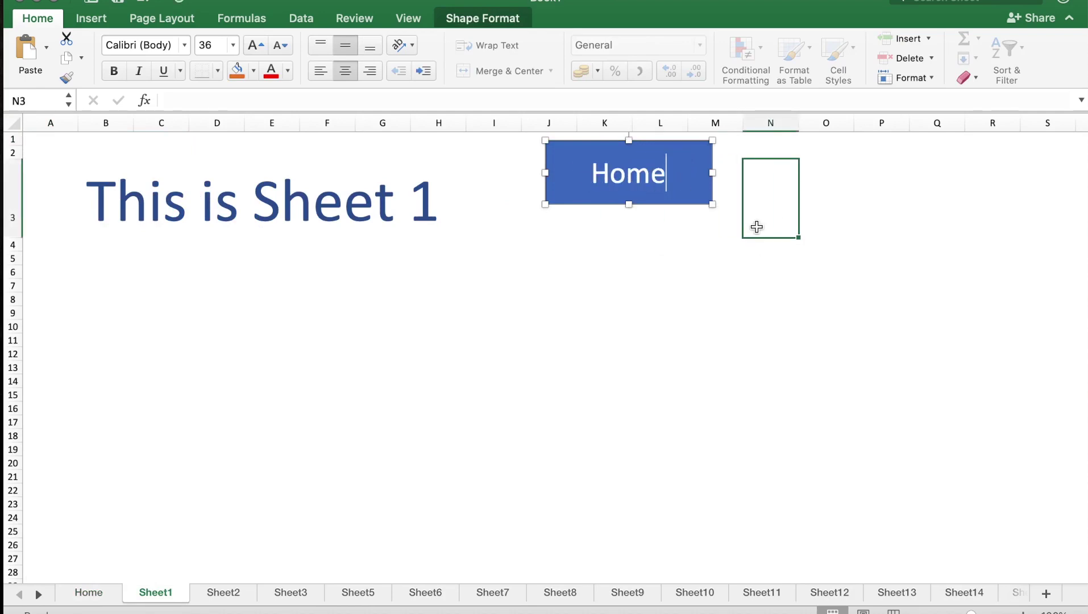
{"action": "right_click", "coordinate": [699, 193]}
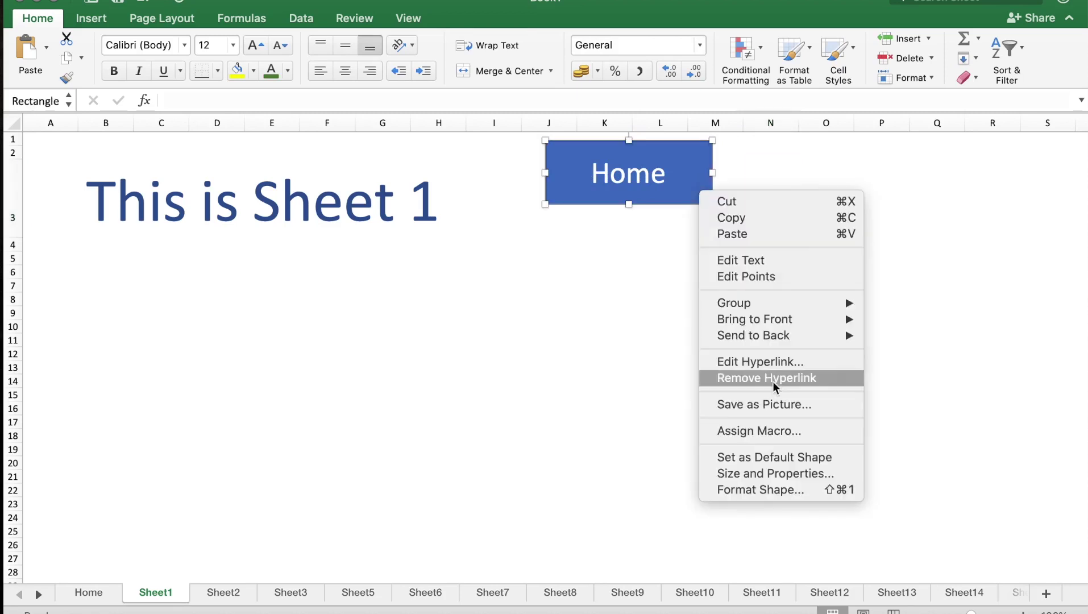
Repoint the Home button's hyperlink to cell A1 of the Home sheet
{"action": "left_click", "coordinate": [773, 366]}
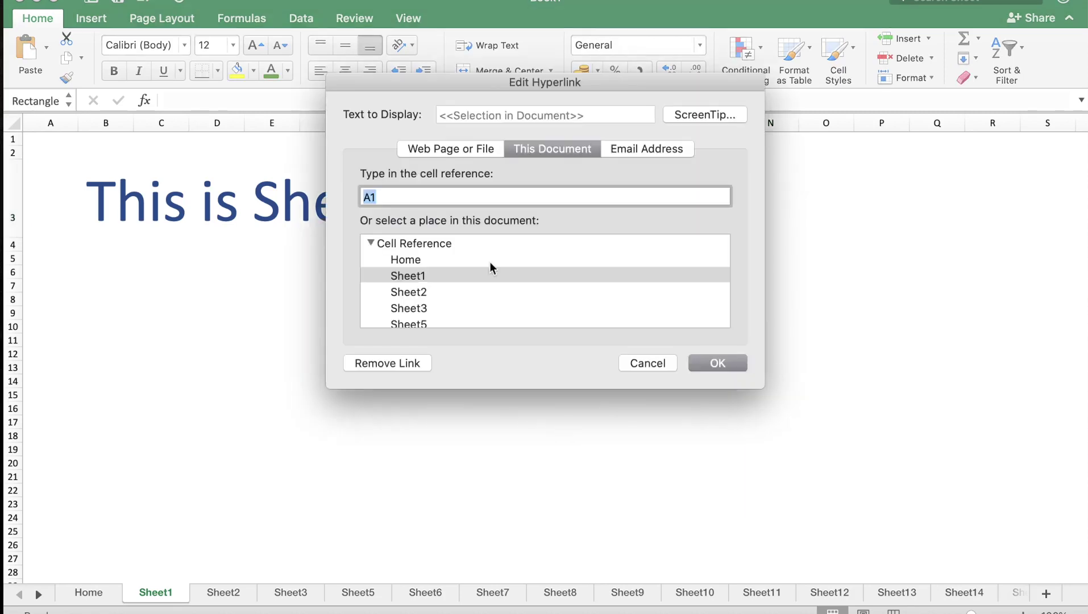
{"action": "left_click", "coordinate": [401, 259]}
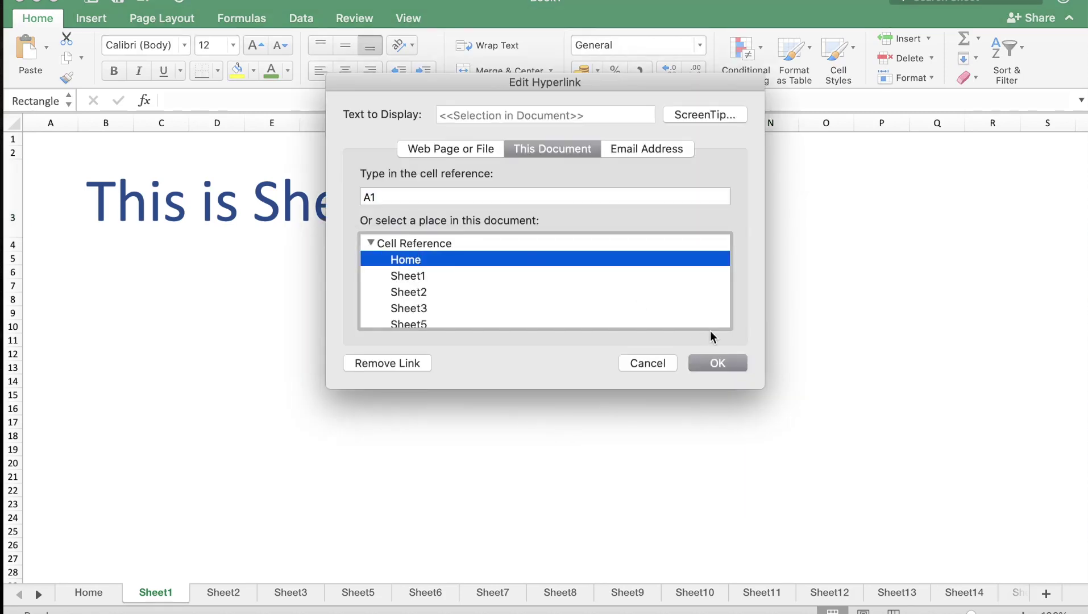
{"action": "left_click", "coordinate": [708, 364]}
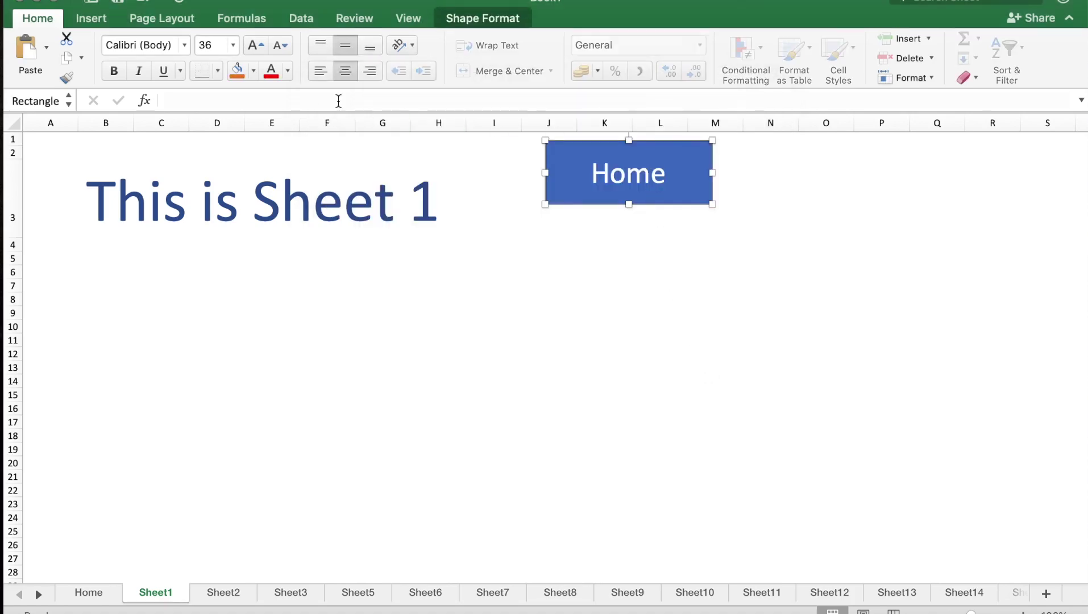
Apply the orange theme shape style to Sheet1's Home button
{"action": "left_click", "coordinate": [456, 19]}
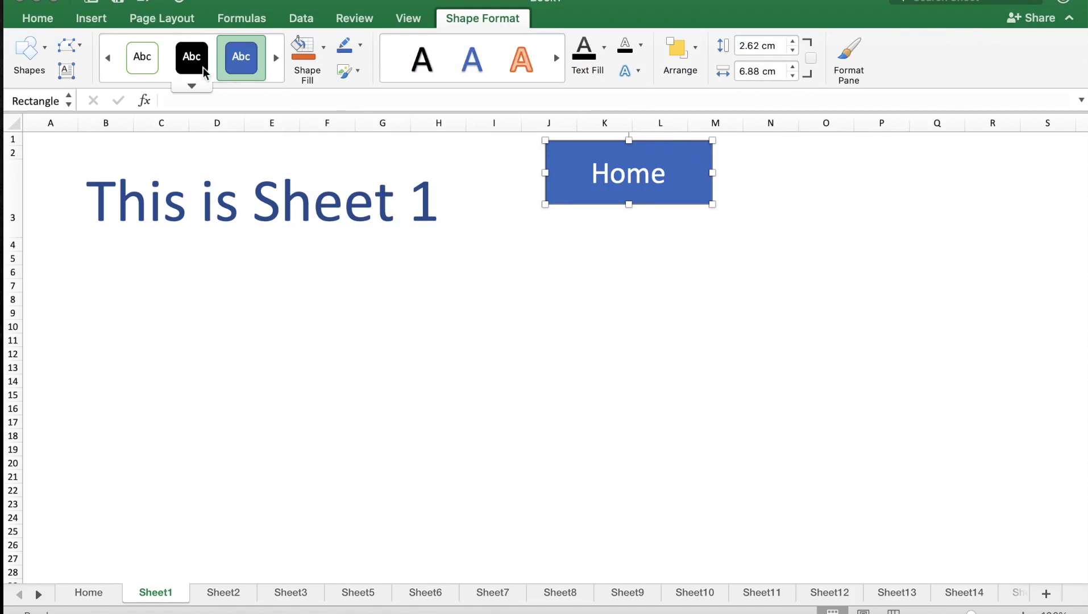
{"action": "left_click", "coordinate": [196, 85]}
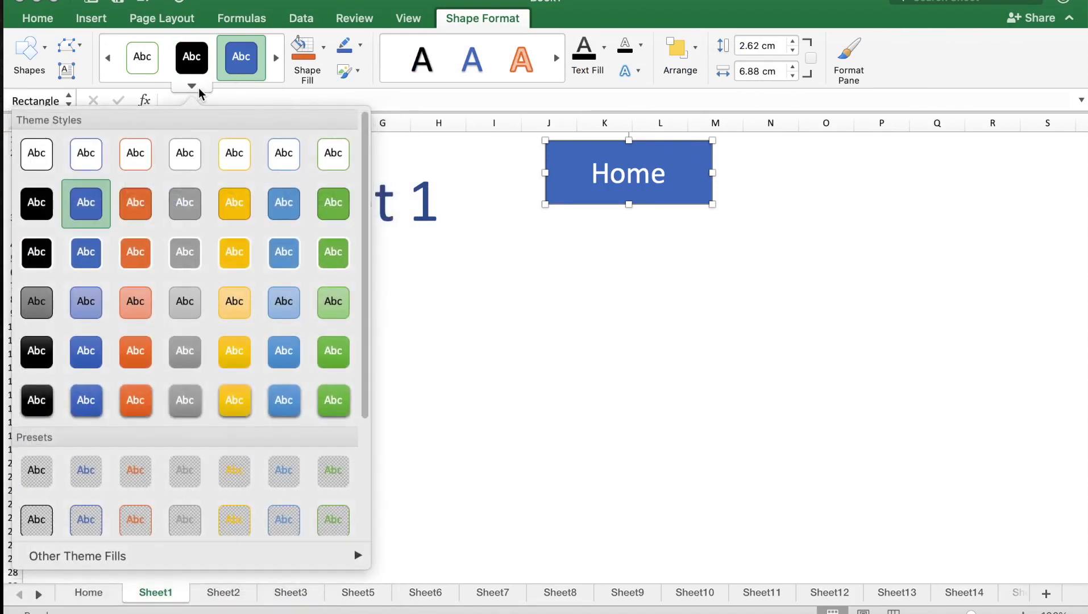
{"action": "left_click", "coordinate": [131, 238]}
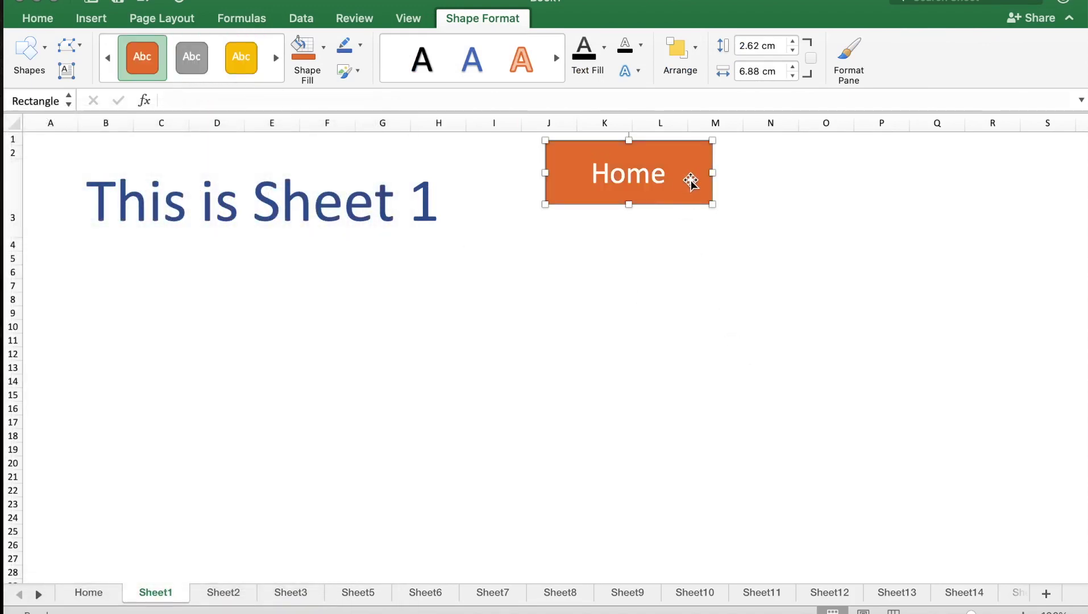
{"action": "left_click", "coordinate": [691, 181]}
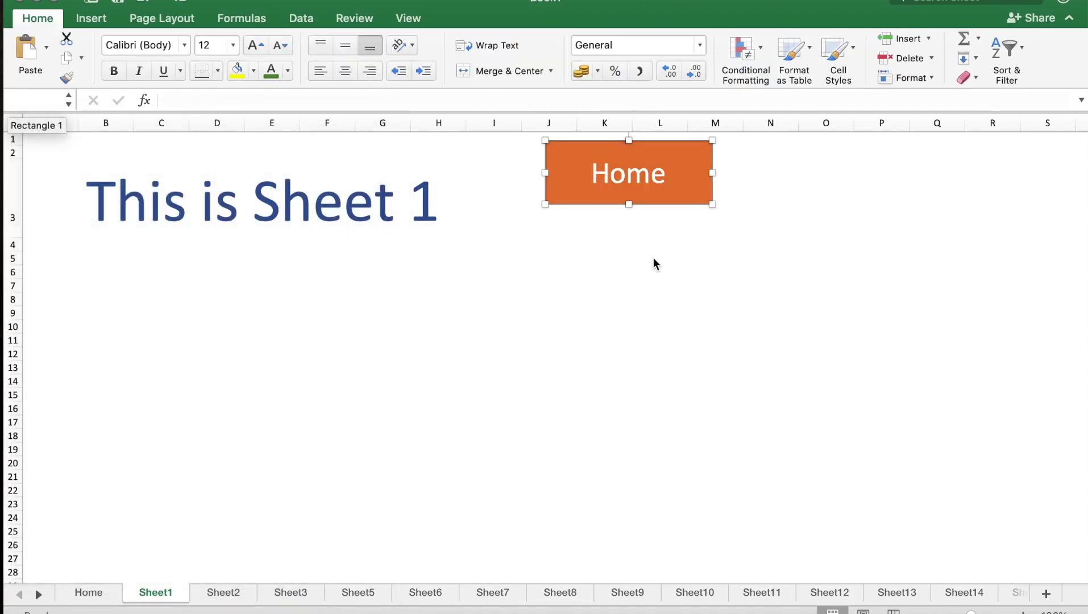
{"action": "right_click", "coordinate": [688, 181]}
Paste copies of the orange Home button at cell K2 on Sheet2 and Sheet3, then test the link
{"action": "left_click", "coordinate": [713, 205]}
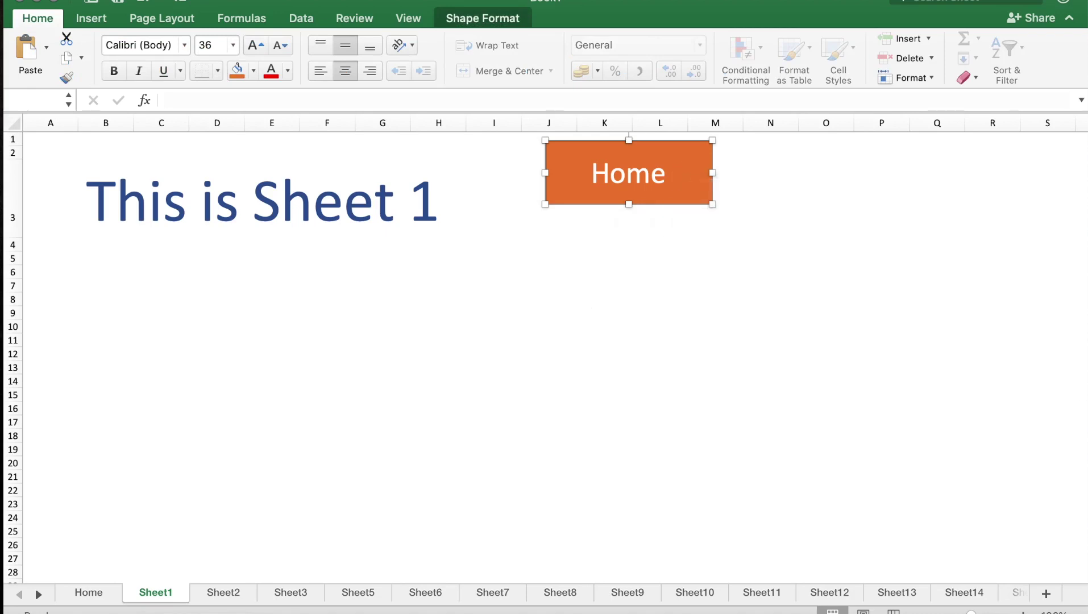
{"action": "left_click", "coordinate": [233, 597]}
{"action": "left_click", "coordinate": [607, 158]}
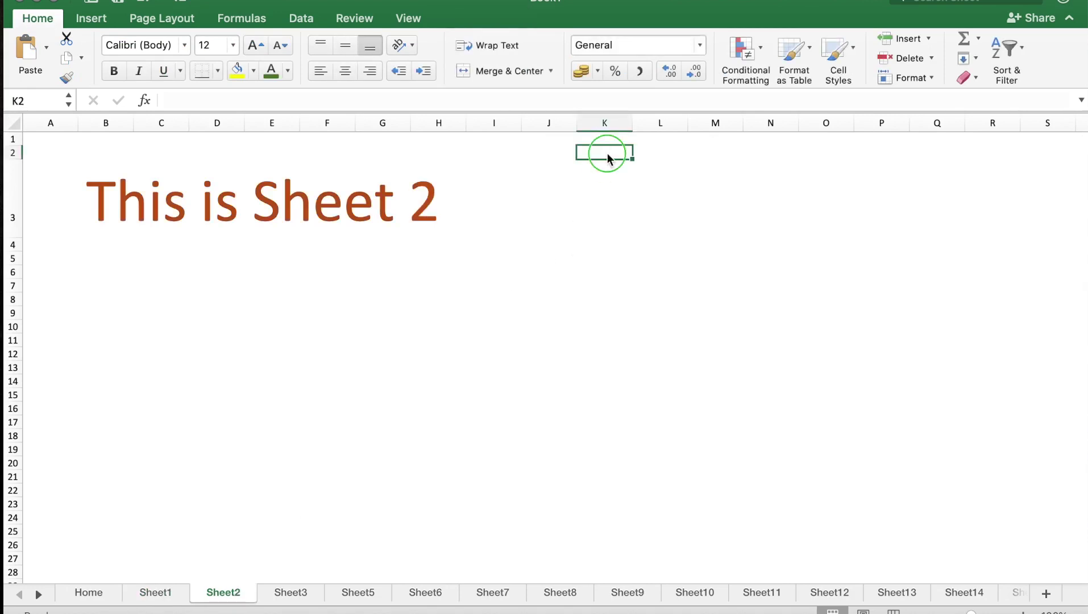
{"action": "right_click", "coordinate": [607, 158]}
{"action": "left_click", "coordinate": [652, 197]}
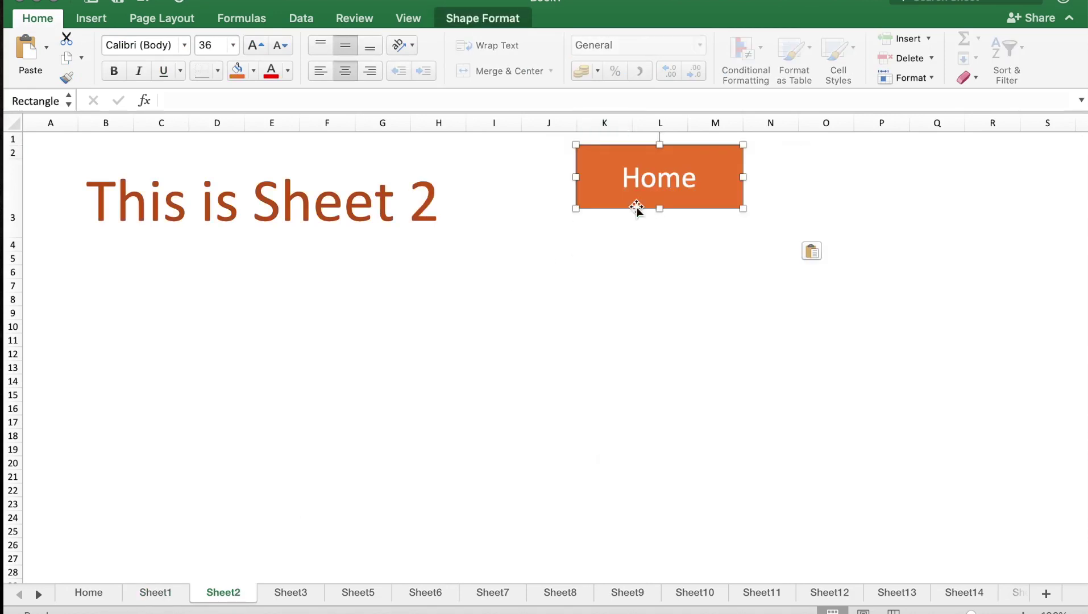
{"action": "left_click", "coordinate": [291, 593]}
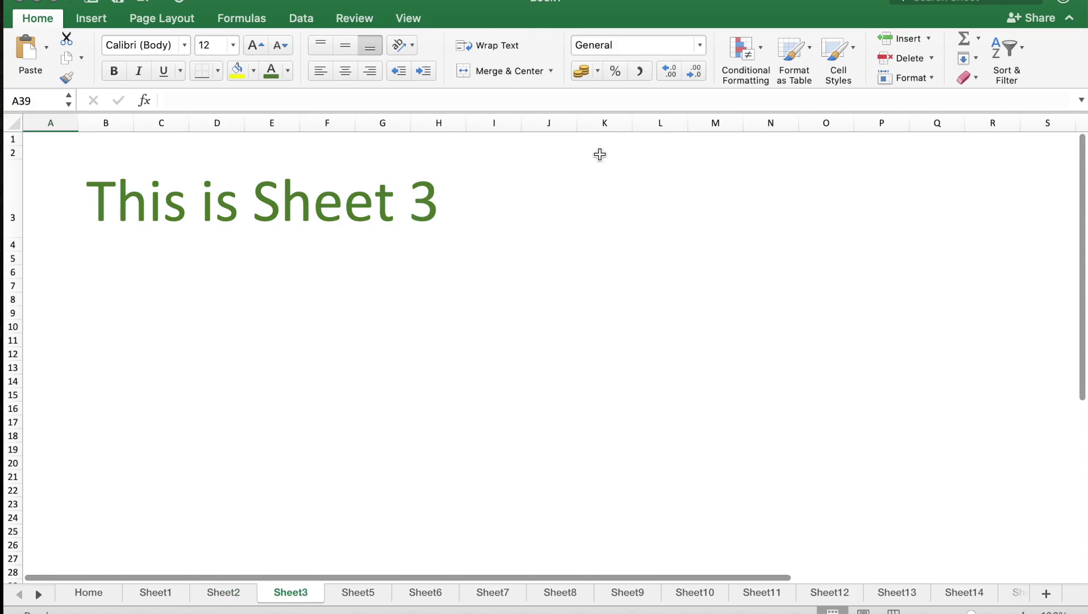
{"action": "right_click", "coordinate": [598, 158]}
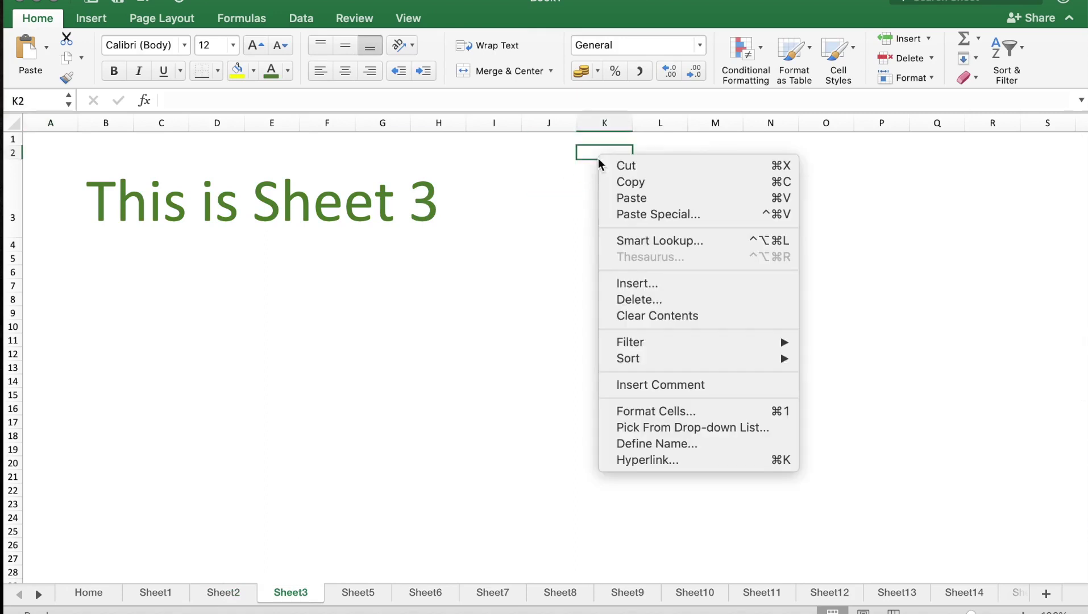
{"action": "left_click", "coordinate": [631, 197]}
{"action": "left_click", "coordinate": [523, 357]}
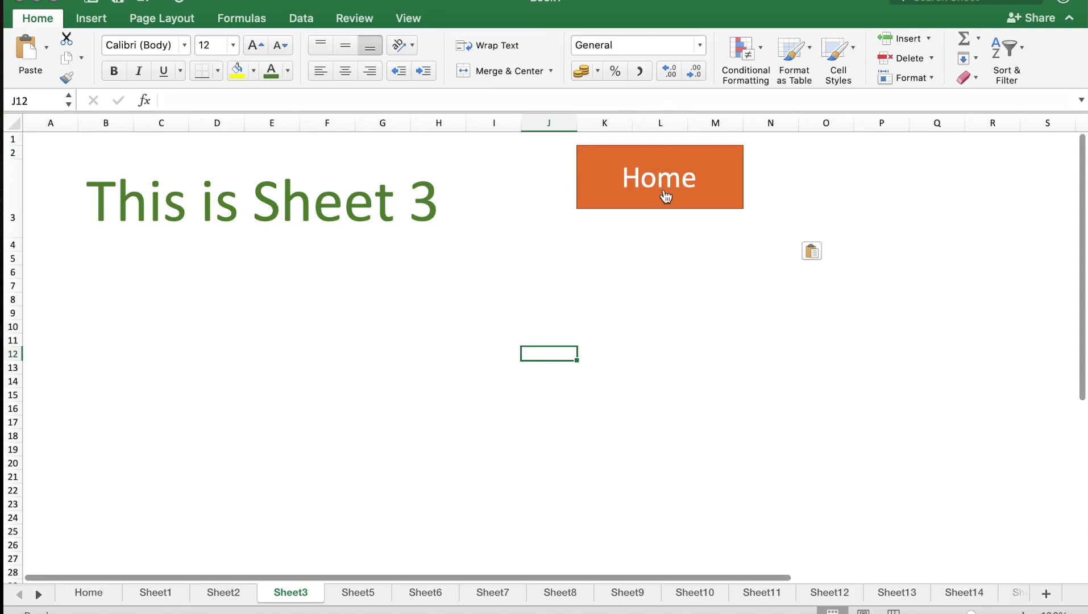
{"action": "left_click", "coordinate": [723, 187]}
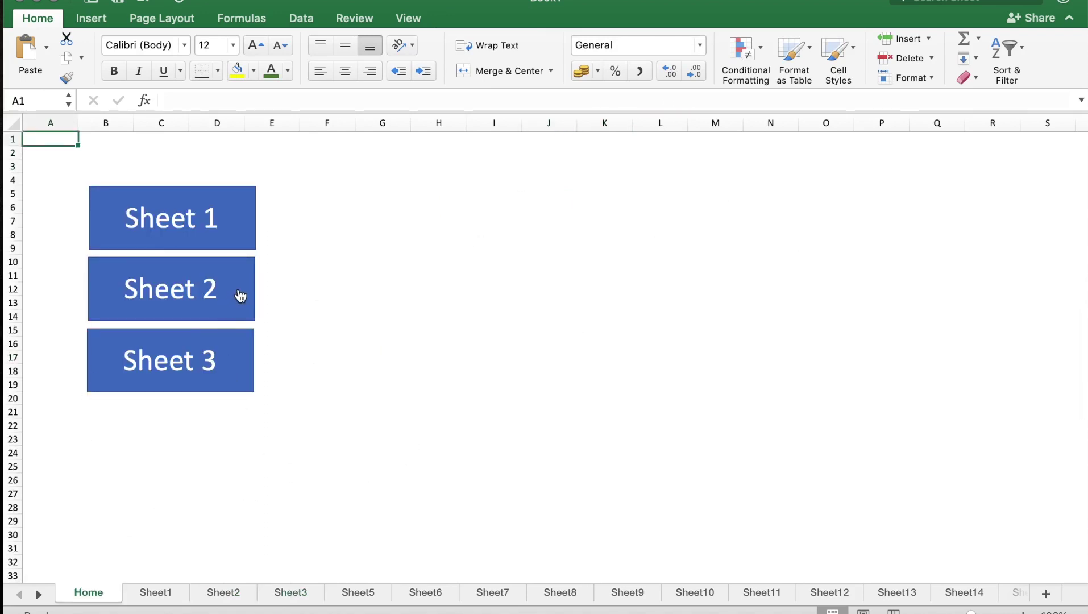
Use the Home sheet's Sheet 3 button to jump to Sheet3 and confirm the link works
{"action": "left_click", "coordinate": [244, 363]}
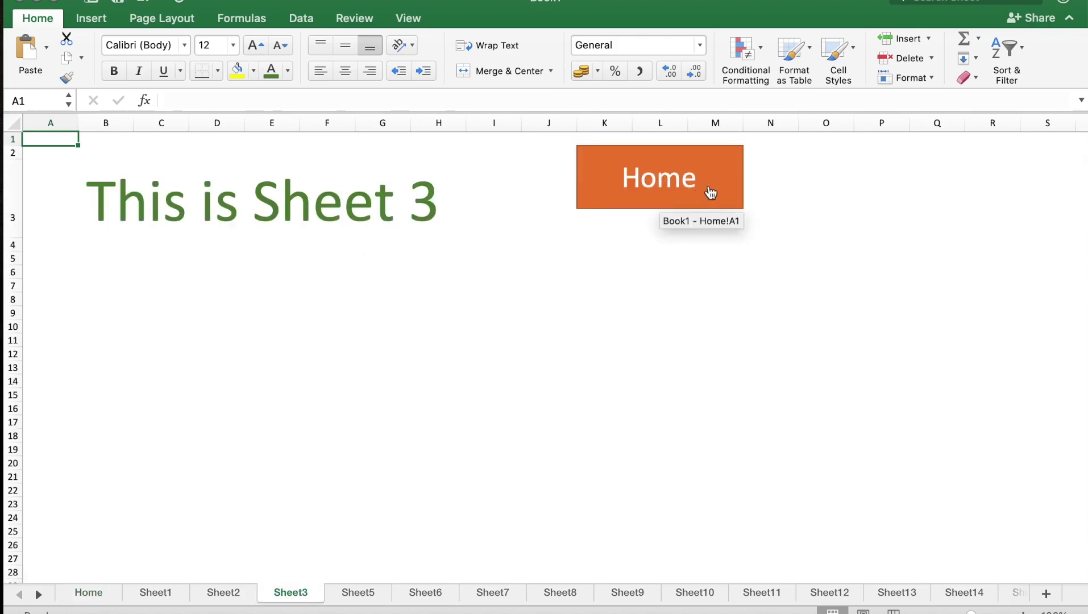